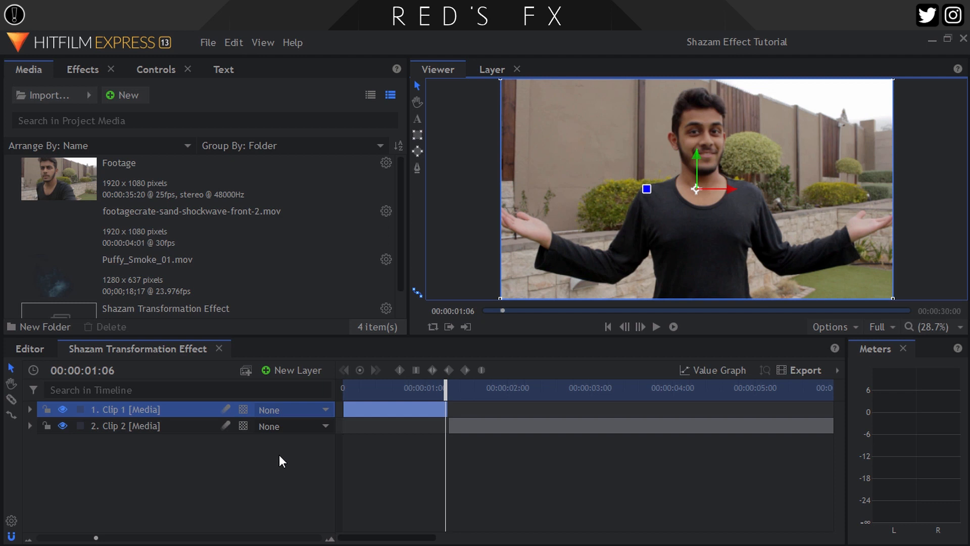
Step: Add a new plane layer named Lightning to the Shazam Transformation Effect composite shot
{"action": "left_click", "coordinate": [306, 370]}
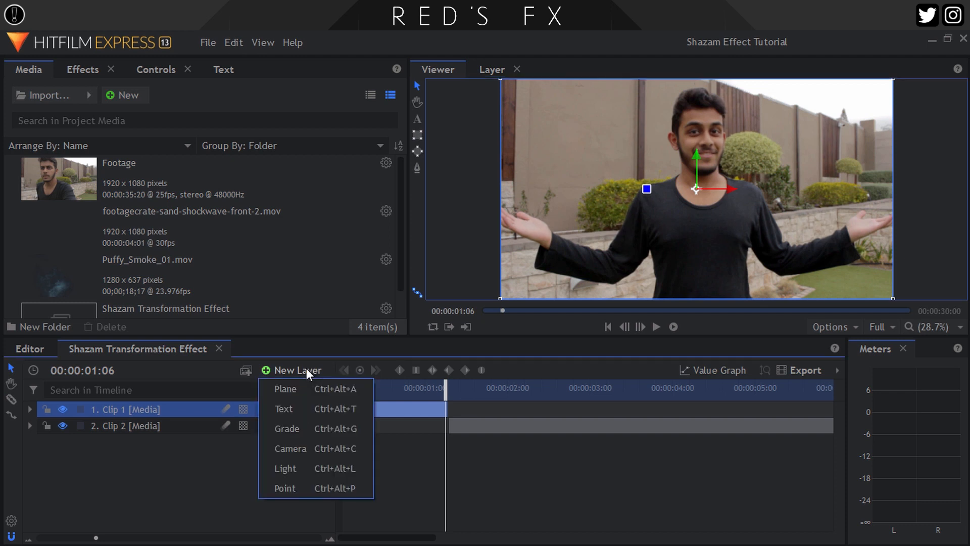
{"action": "left_click", "coordinate": [302, 386]}
{"action": "left_click_drag", "start_coordinate": [461, 209], "coordinate": [280, 202]}
{"action": "type", "text": "Lightning"}
{"action": "key", "text": "Return"}
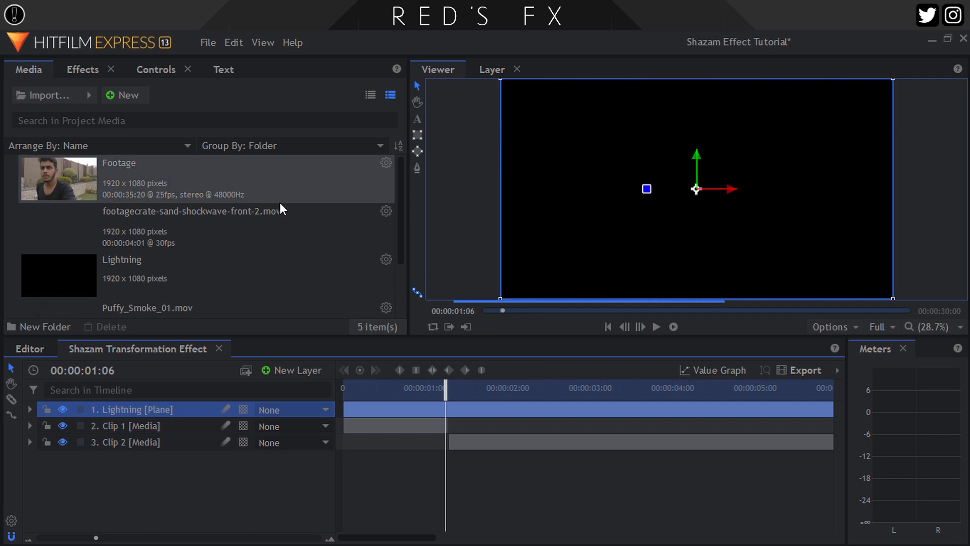
Step: Find the Lightning & Electricity effect and apply it to the Lightning plane layer
{"action": "left_click", "coordinate": [82, 69]}
{"action": "left_click", "coordinate": [68, 95]}
{"action": "type", "text": "lightn"}
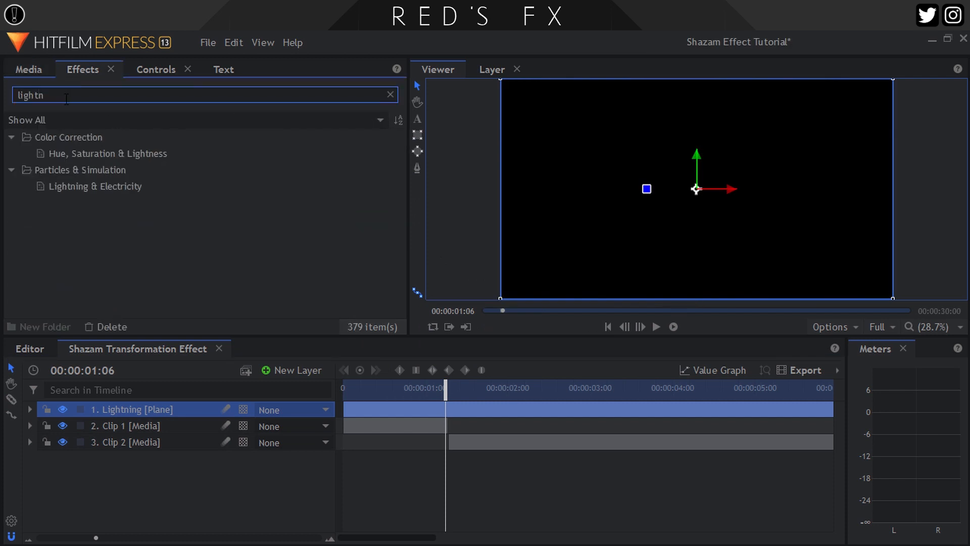
{"action": "left_click", "coordinate": [78, 187]}
{"action": "left_click_drag", "start_coordinate": [159, 411], "coordinate": [152, 408]}
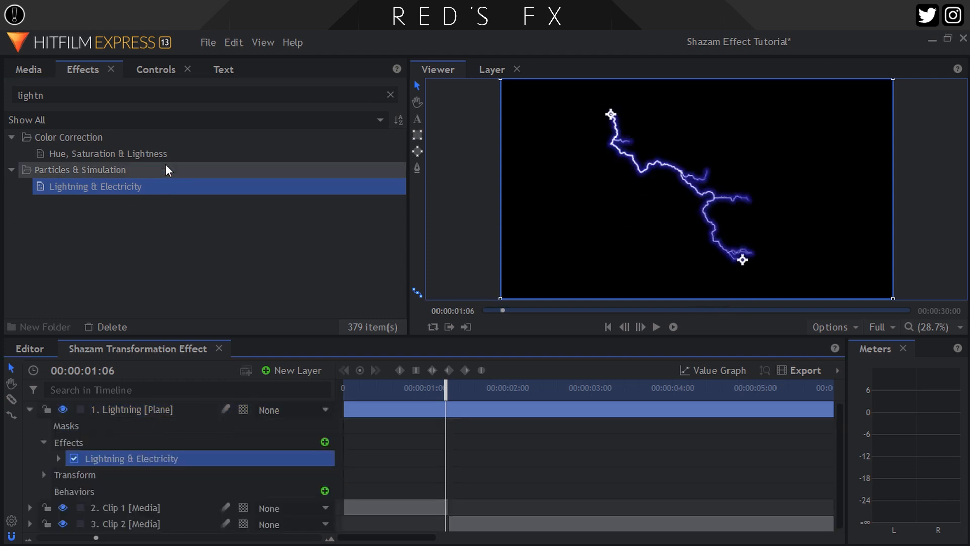
Step: Set the Lightning & Electricity effect's Wave Scale to 0 and Twitch Scale to 0.3
{"action": "left_click", "coordinate": [158, 72]}
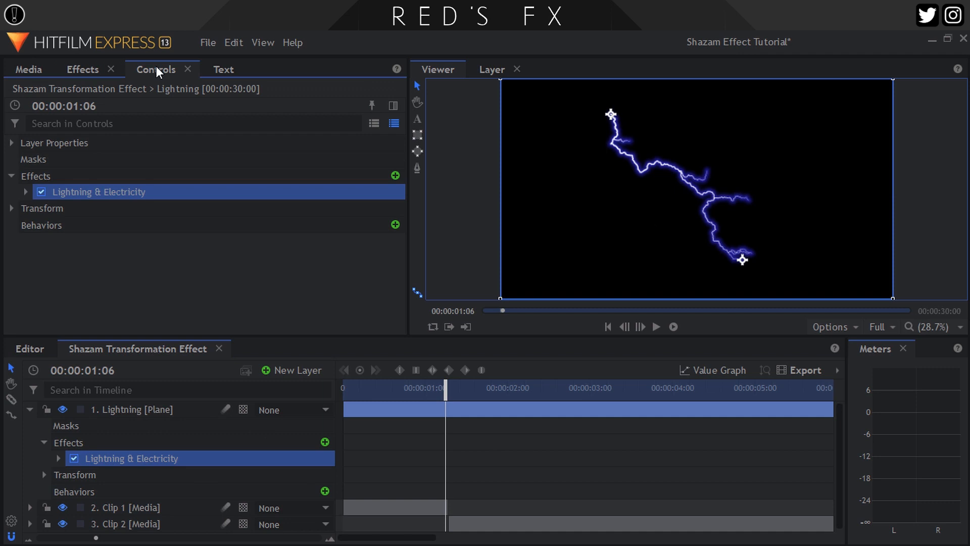
{"action": "left_click", "coordinate": [25, 193]}
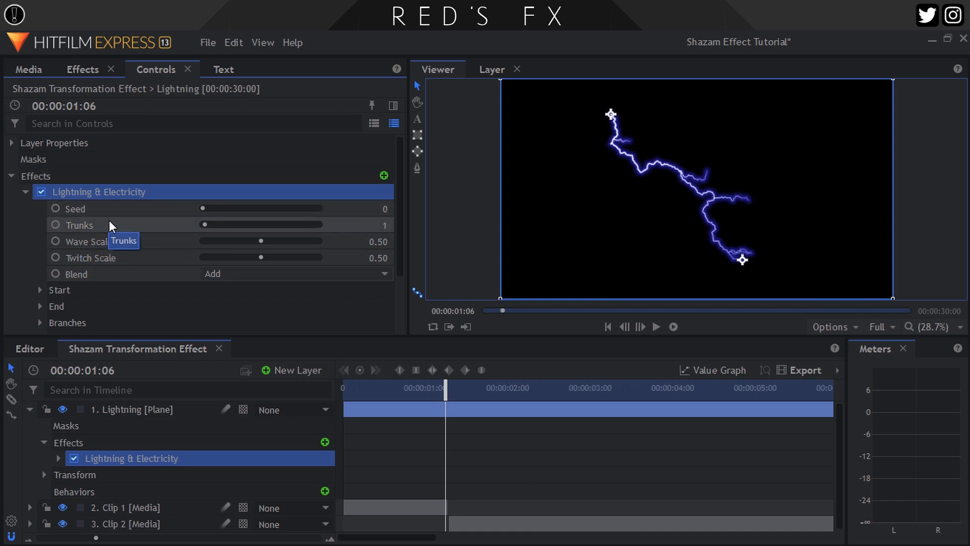
{"action": "left_click", "coordinate": [381, 242]}
{"action": "type", "text": "0"}
{"action": "key", "text": "Return"}
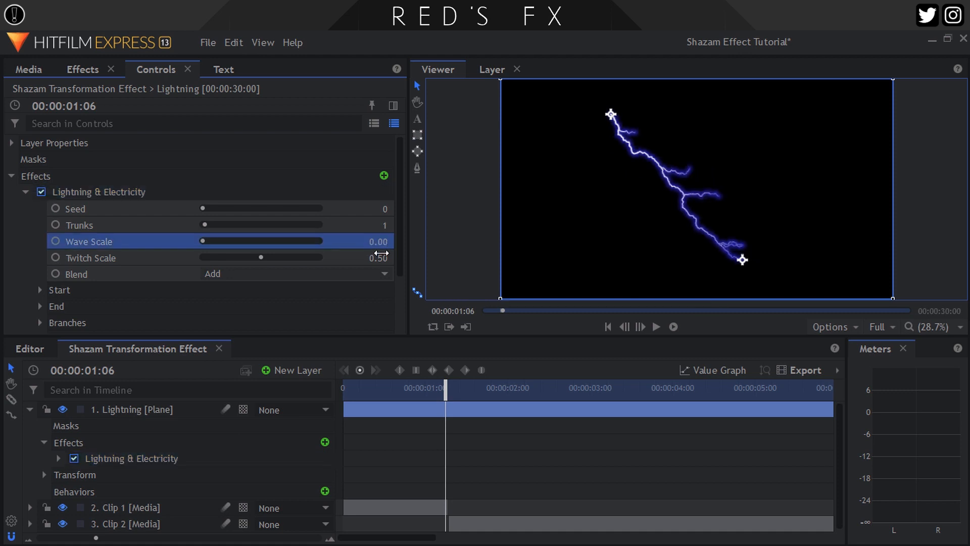
{"action": "left_click", "coordinate": [382, 257]}
{"action": "type", "text": "0.3"}
{"action": "key", "text": "Return"}
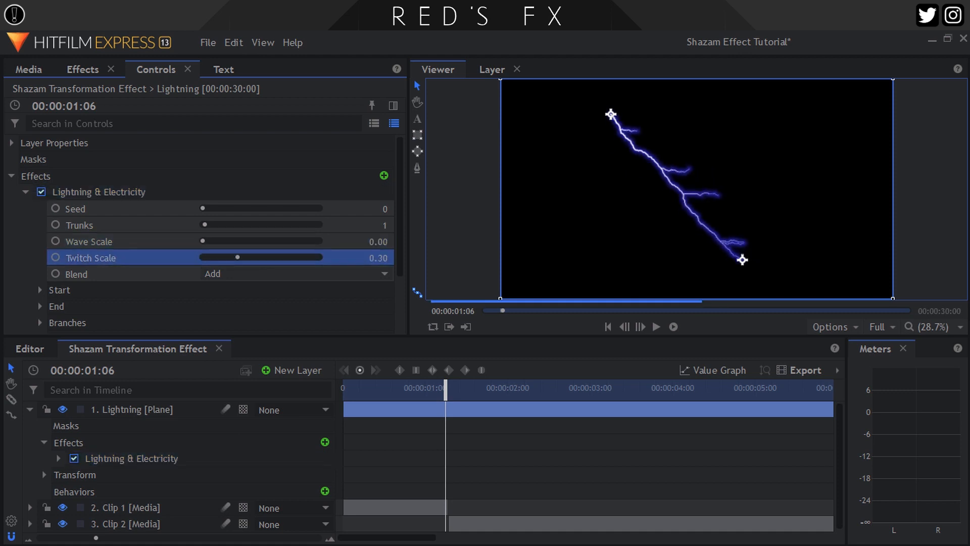
Step: Set the width at the lightning's Start to 2
{"action": "scroll", "coordinate": [7, 261], "scroll_direction": "down", "scroll_amount": 3}
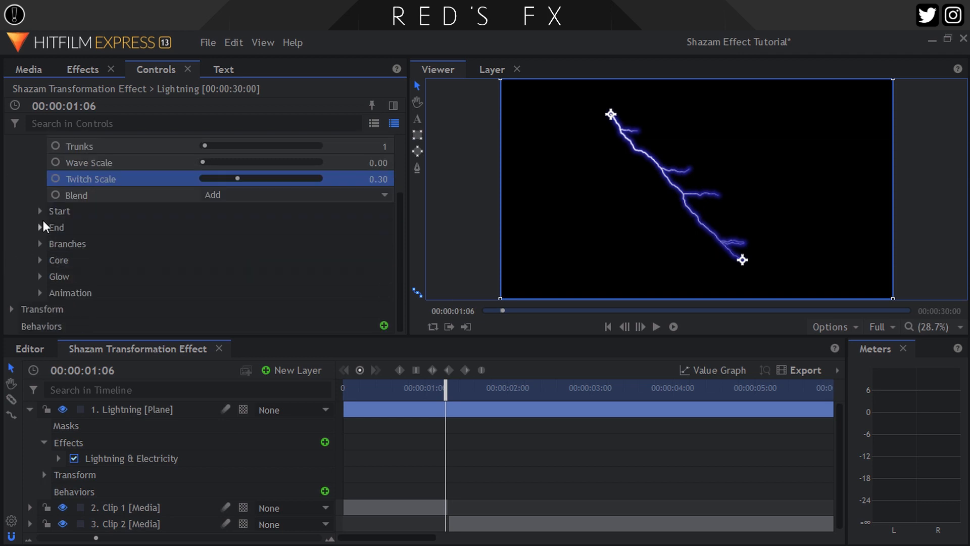
{"action": "left_click", "coordinate": [40, 211]}
{"action": "left_click", "coordinate": [376, 293]}
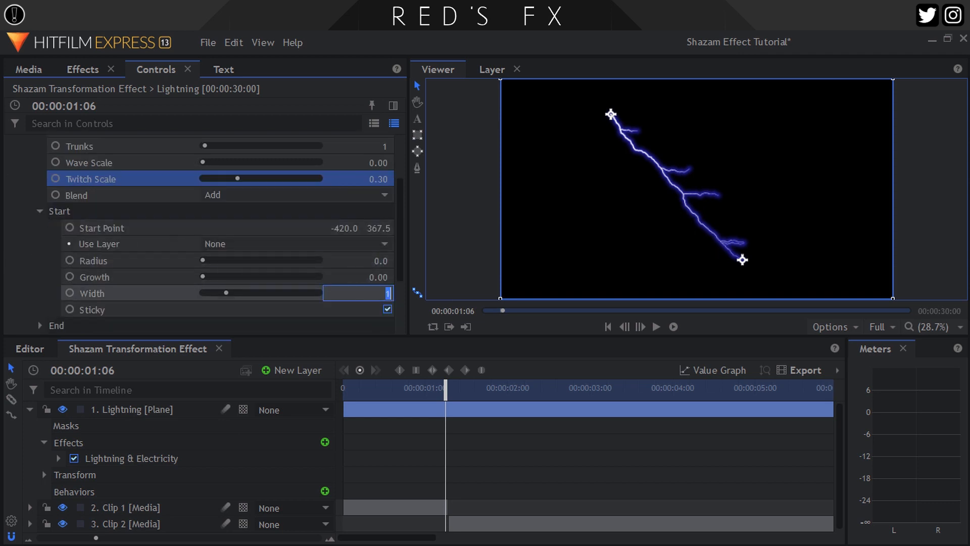
{"action": "type", "text": "2"}
{"action": "key", "text": "Return"}
Step: Set the width at the lightning's End to 3
{"action": "scroll", "coordinate": [45, 302], "scroll_direction": "down", "scroll_amount": 2}
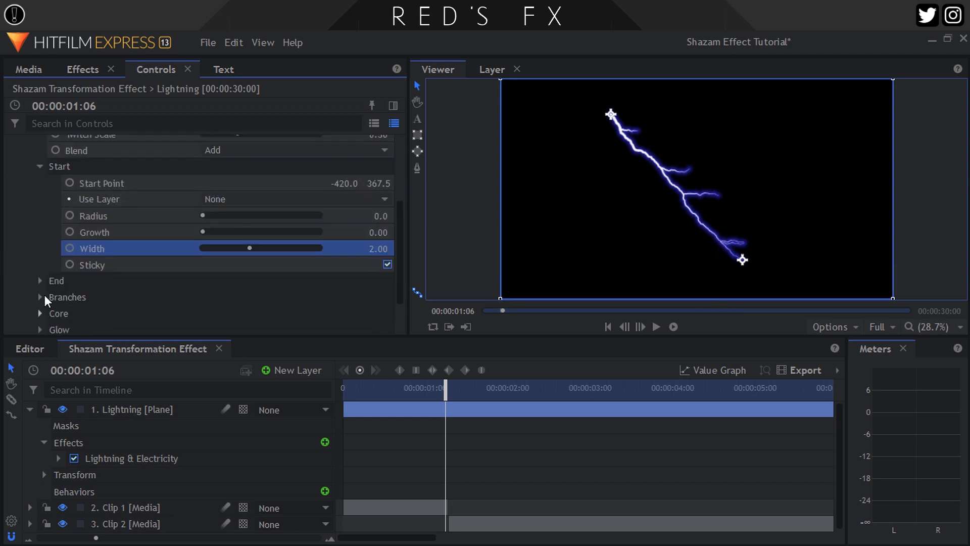
{"action": "left_click", "coordinate": [40, 281]}
{"action": "scroll", "coordinate": [116, 275], "scroll_direction": "down", "scroll_amount": 4}
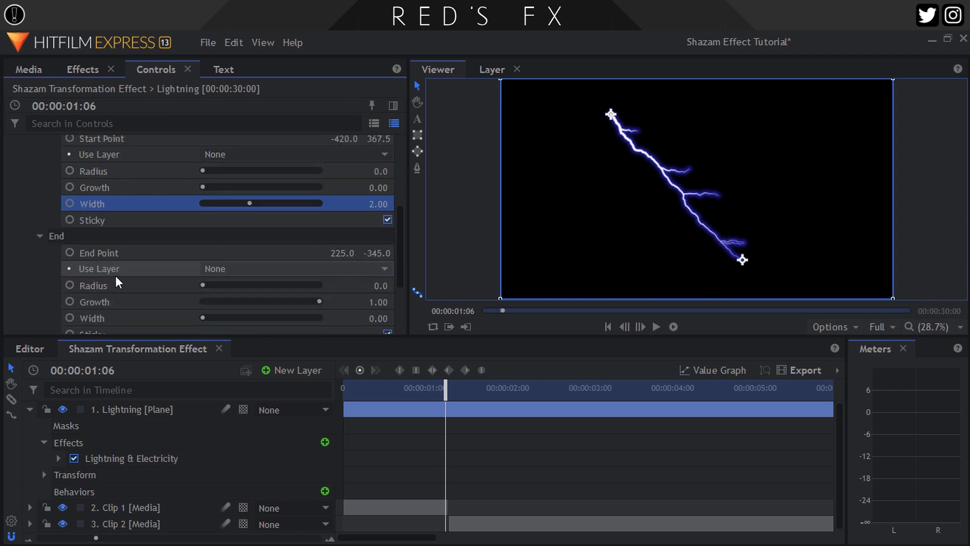
{"action": "left_click", "coordinate": [379, 274]}
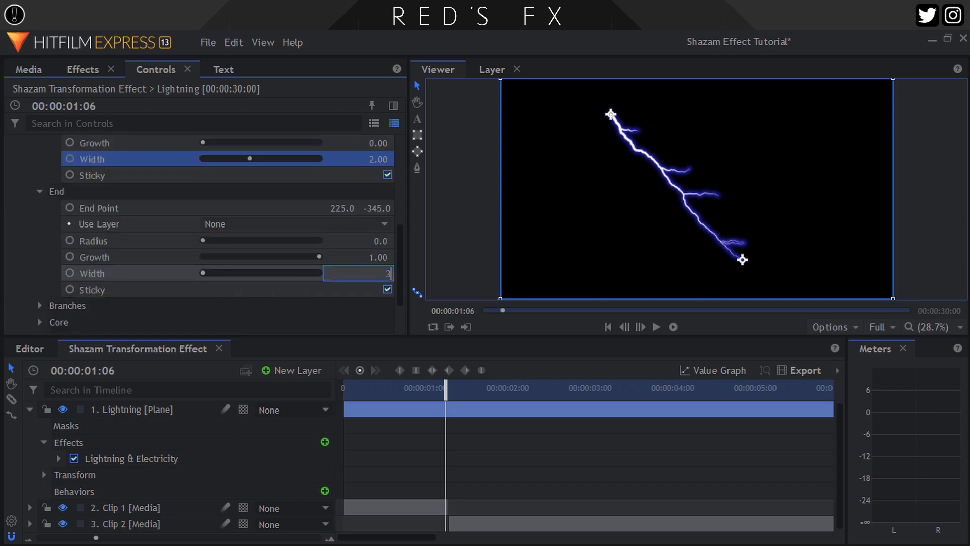
{"action": "key", "text": "Return"}
Step: Remove the lightning's branches by setting their Quantity to 0, and set the glow Opacity to 0
{"action": "scroll", "coordinate": [40, 240], "scroll_direction": "down", "scroll_amount": 2}
{"action": "left_click", "coordinate": [41, 261]}
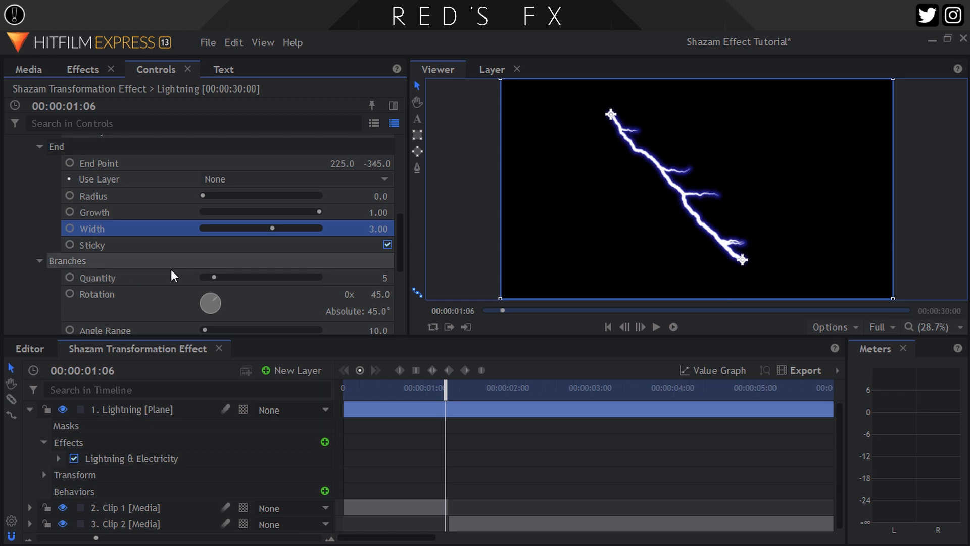
{"action": "left_click_drag", "start_coordinate": [377, 279], "coordinate": [353, 278]}
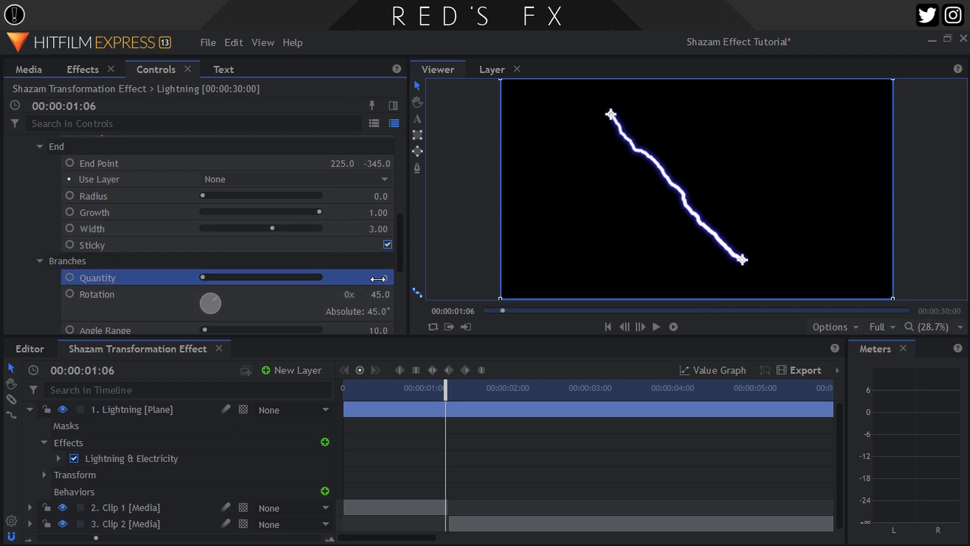
{"action": "left_click", "coordinate": [39, 260]}
{"action": "scroll", "coordinate": [38, 265], "scroll_direction": "down", "scroll_amount": 1}
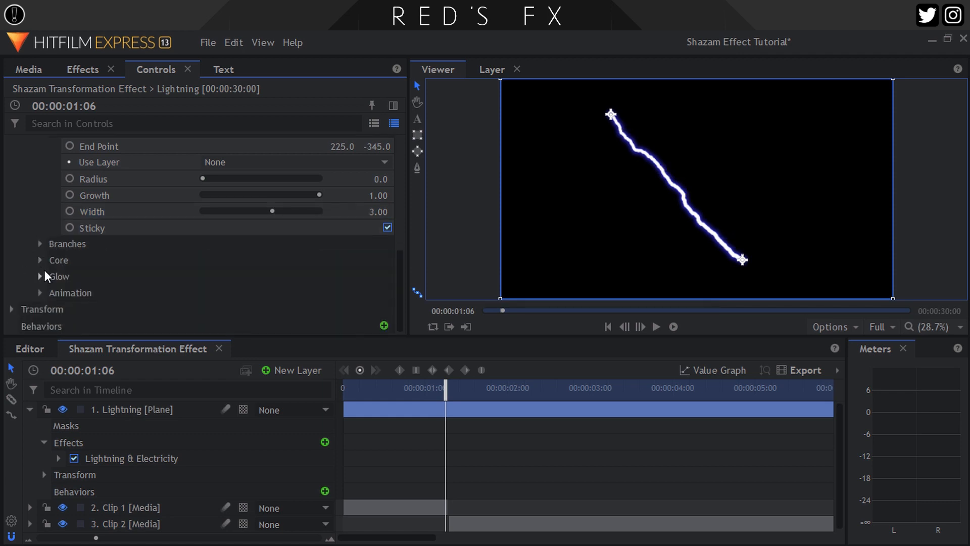
{"action": "left_click", "coordinate": [41, 276]}
{"action": "left_click_drag", "start_coordinate": [379, 309], "coordinate": [354, 310]}
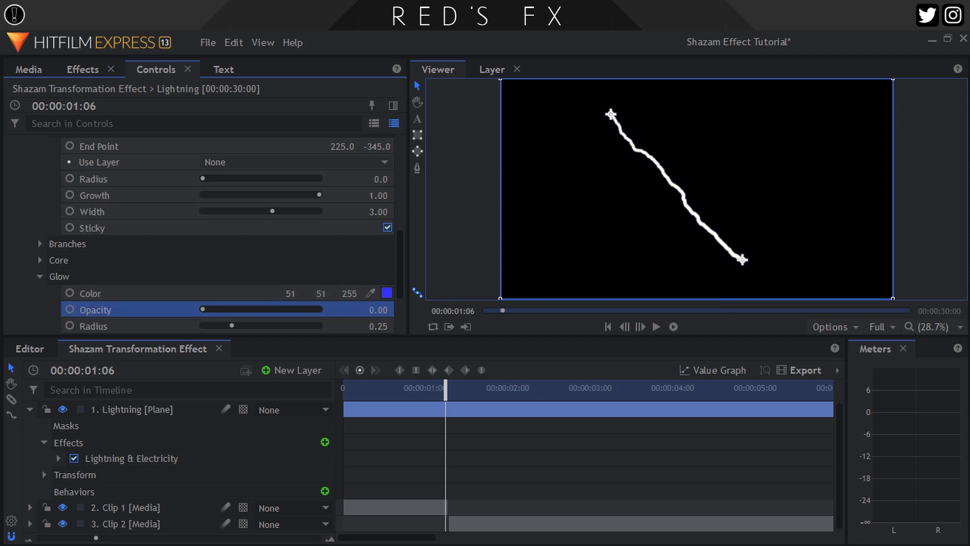
{"action": "scroll", "coordinate": [124, 291], "scroll_direction": "up", "scroll_amount": 16}
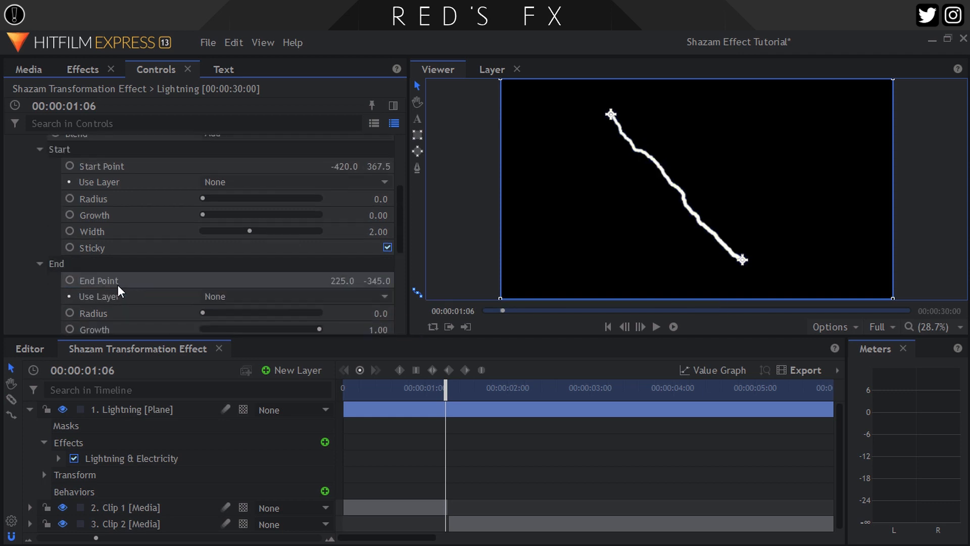
Step: Change the Lightning layer's blend mode so the black background drops out and the bolt overlays the clips
{"action": "left_click", "coordinate": [136, 410]}
{"action": "right_click", "coordinate": [136, 409]}
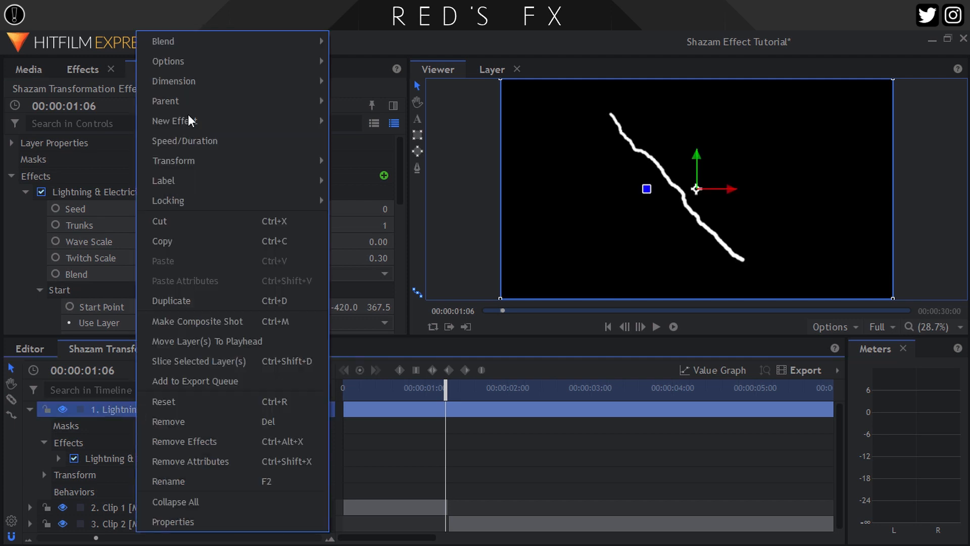
{"action": "mouse_move", "coordinate": [181, 41]}
{"action": "left_click", "coordinate": [389, 63]}
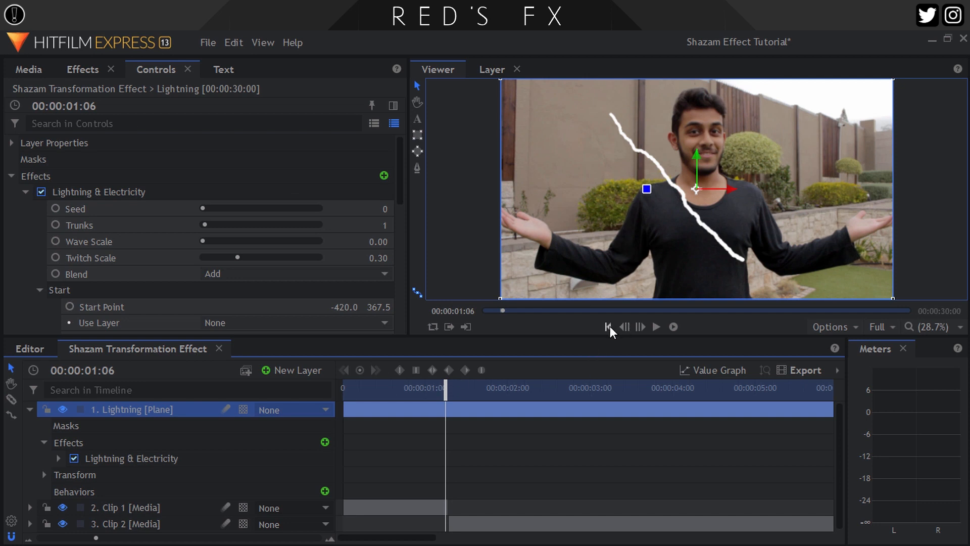
Step: Trim the beginning of the Lightning layer to 00:00:01:01, just before the cut between the two clips
{"action": "left_click", "coordinate": [426, 393]}
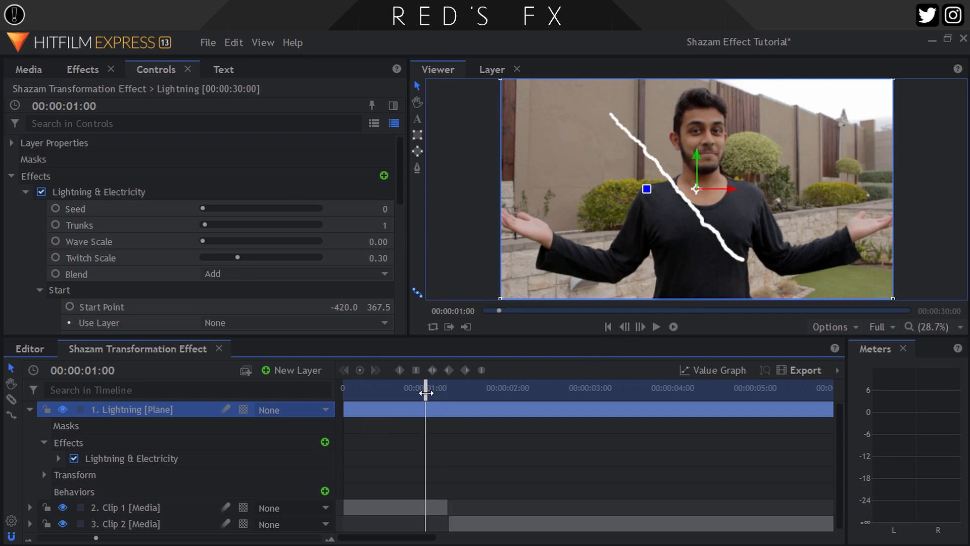
{"action": "left_click", "coordinate": [636, 327]}
{"action": "double_click", "coordinate": [625, 328]}
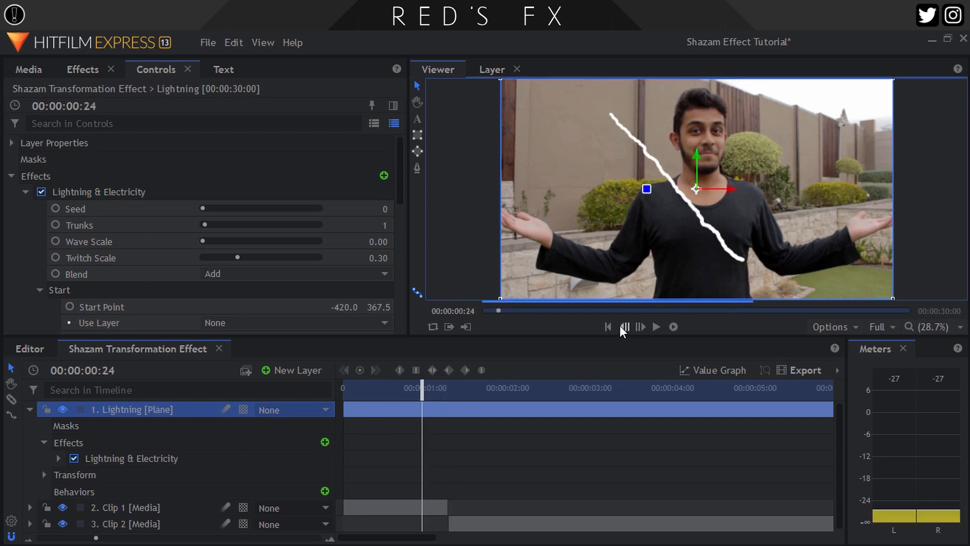
{"action": "left_click", "coordinate": [621, 327]}
{"action": "left_click", "coordinate": [622, 327]}
{"action": "left_click", "coordinate": [622, 327]}
{"action": "left_click", "coordinate": [624, 327]}
{"action": "left_click", "coordinate": [626, 327]}
{"action": "left_click", "coordinate": [640, 327]}
{"action": "left_click", "coordinate": [639, 327]}
{"action": "left_click", "coordinate": [639, 327]}
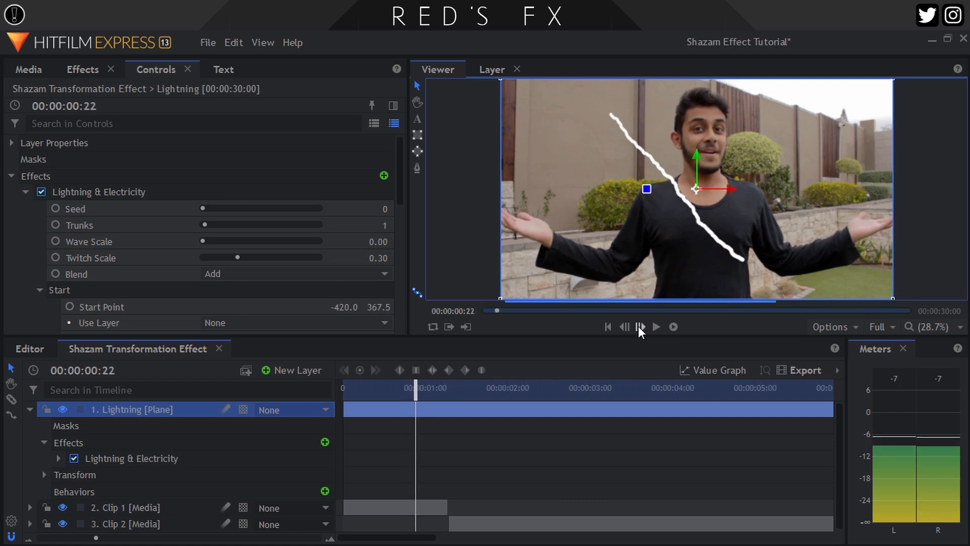
{"action": "left_click", "coordinate": [640, 327]}
{"action": "left_click", "coordinate": [640, 327]}
{"action": "left_click", "coordinate": [640, 327]}
{"action": "left_click", "coordinate": [640, 327]}
{"action": "left_click_drag", "start_coordinate": [353, 417], "coordinate": [430, 410]}
{"action": "left_click", "coordinate": [30, 409]}
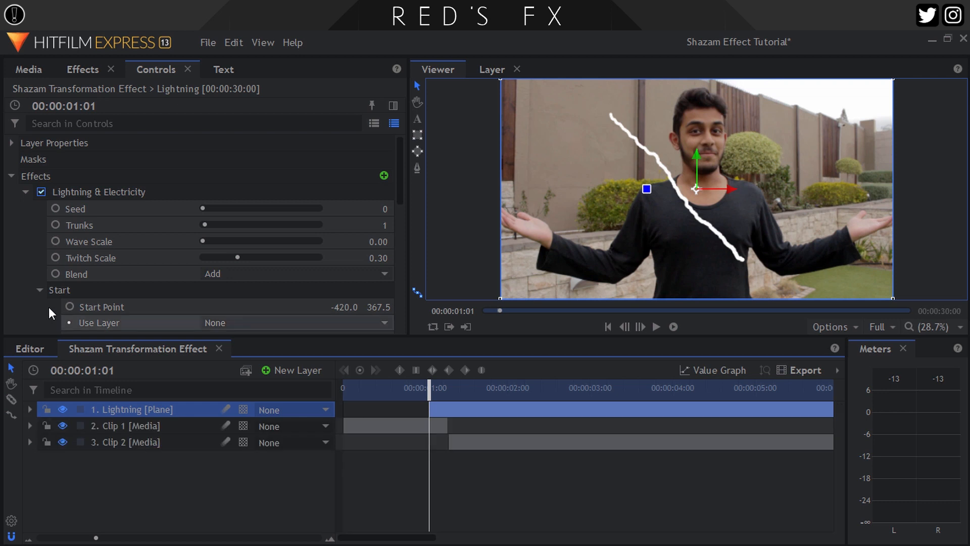
Step: Reposition the bolt with its start point above the frame at about -412.6, 708.6 and its end point on the chest at about -22.6, -179.3
{"action": "left_click", "coordinate": [74, 290]}
{"action": "left_click_drag", "start_coordinate": [604, 166], "coordinate": [586, 183]}
{"action": "left_click_drag", "start_coordinate": [719, 272], "coordinate": [674, 243]}
{"action": "left_click_drag", "start_coordinate": [591, 132], "coordinate": [591, 64]}
Step: Enable keyframing for the End Growth property at 00:00:01:07 with a value of 1.00
{"action": "left_click", "coordinate": [638, 326]}
{"action": "double_click", "coordinate": [638, 326]}
{"action": "left_click", "coordinate": [638, 326]}
{"action": "left_click", "coordinate": [638, 326]}
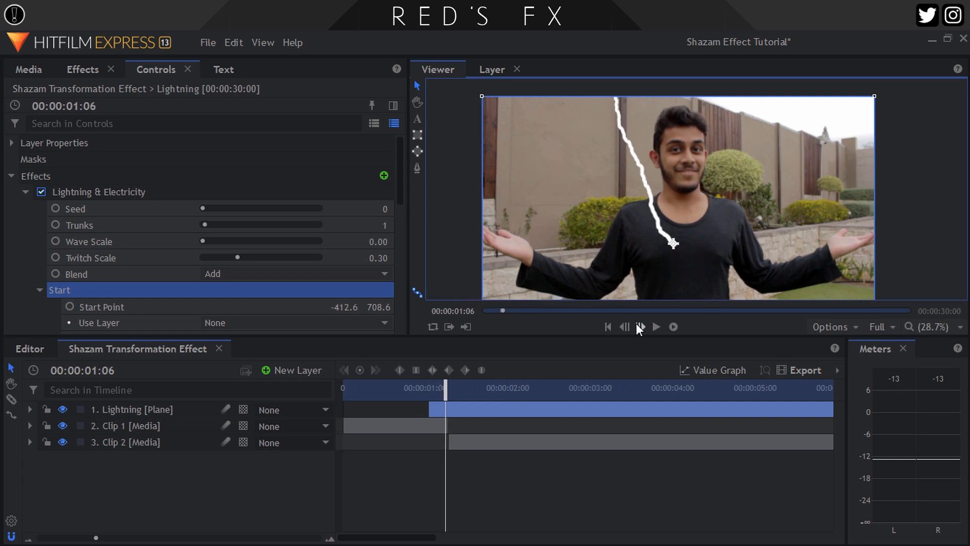
{"action": "left_click", "coordinate": [638, 326]}
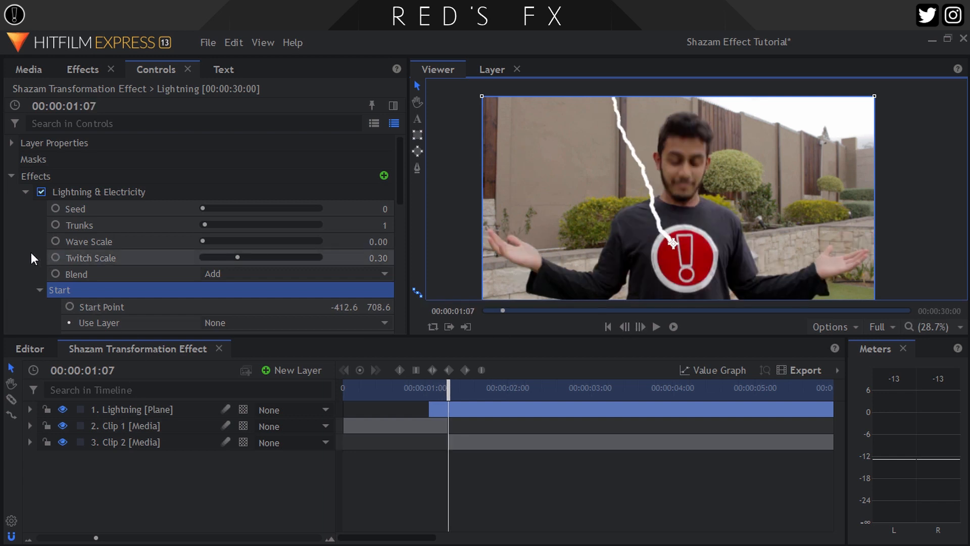
{"action": "scroll", "coordinate": [21, 251], "scroll_direction": "down", "scroll_amount": 3}
{"action": "scroll", "coordinate": [41, 286], "scroll_direction": "down", "scroll_amount": 2}
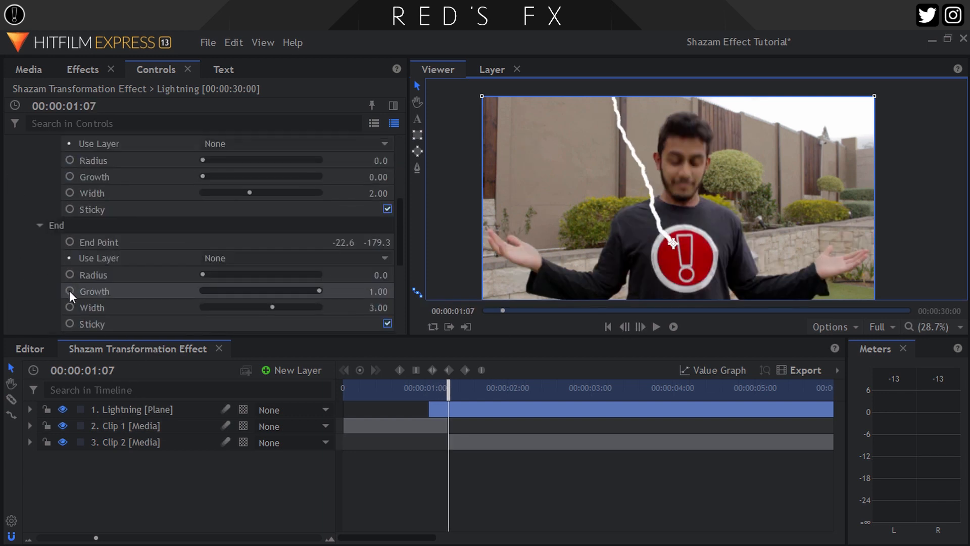
{"action": "scroll", "coordinate": [70, 289], "scroll_direction": "down", "scroll_amount": 2}
{"action": "left_click", "coordinate": [67, 246]}
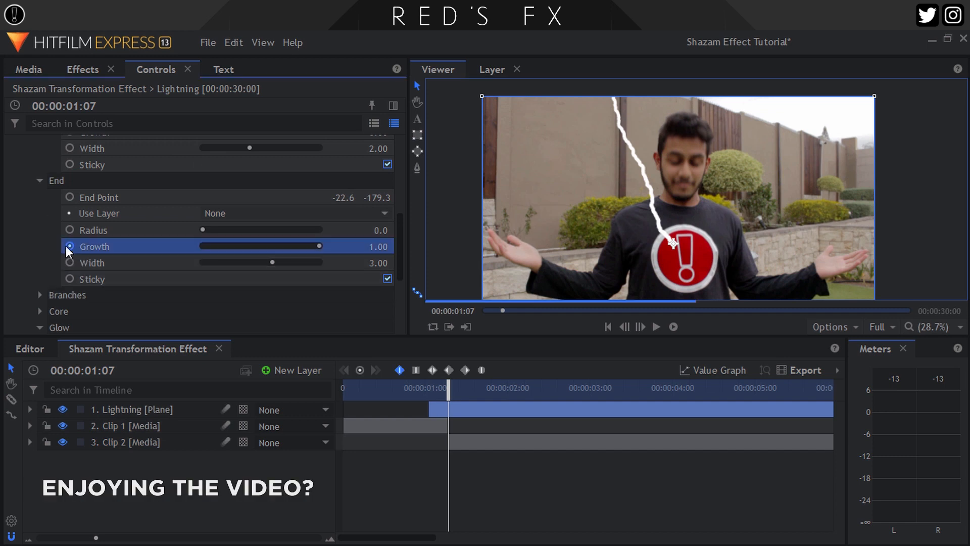
Step: Go back two frames to 00:00:01:05 and set the End Growth to 0
{"action": "left_click", "coordinate": [629, 324]}
{"action": "left_click", "coordinate": [629, 324]}
{"action": "left_click_drag", "start_coordinate": [379, 247], "coordinate": [326, 247]}
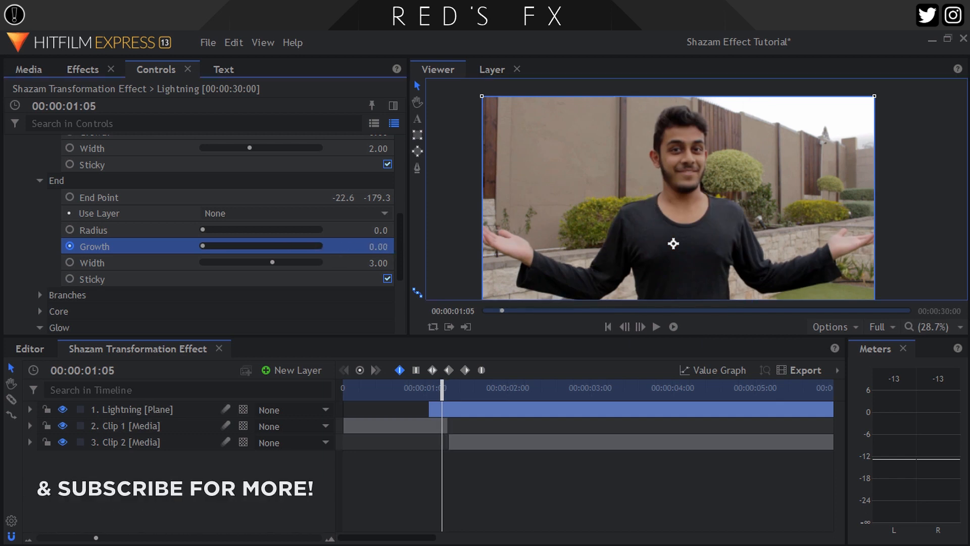
Step: Enable keyframing for the Start Growth property at 00:00:01:07 with a value of 0.00
{"action": "left_click", "coordinate": [641, 327]}
{"action": "left_click", "coordinate": [641, 326]}
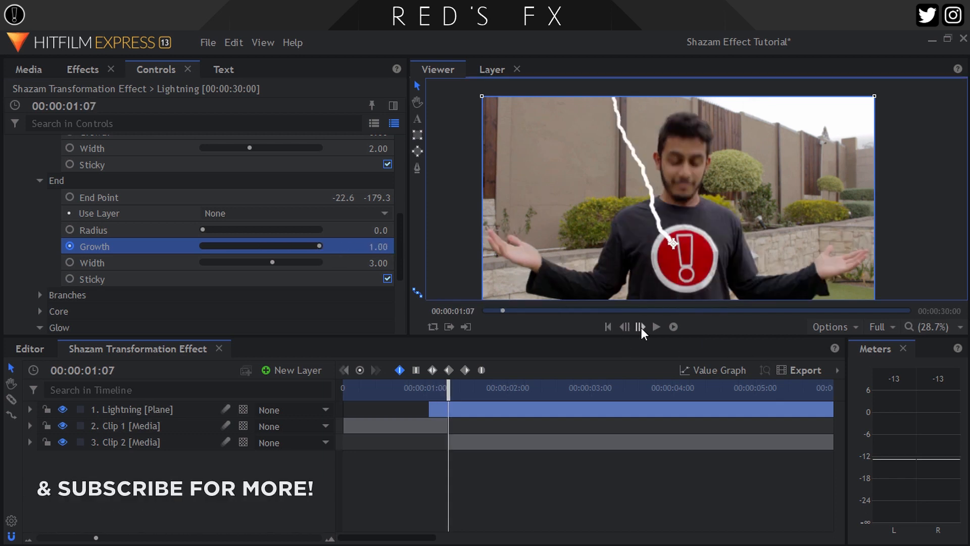
{"action": "scroll", "coordinate": [37, 226], "scroll_direction": "up", "scroll_amount": 3}
{"action": "left_click", "coordinate": [70, 221]}
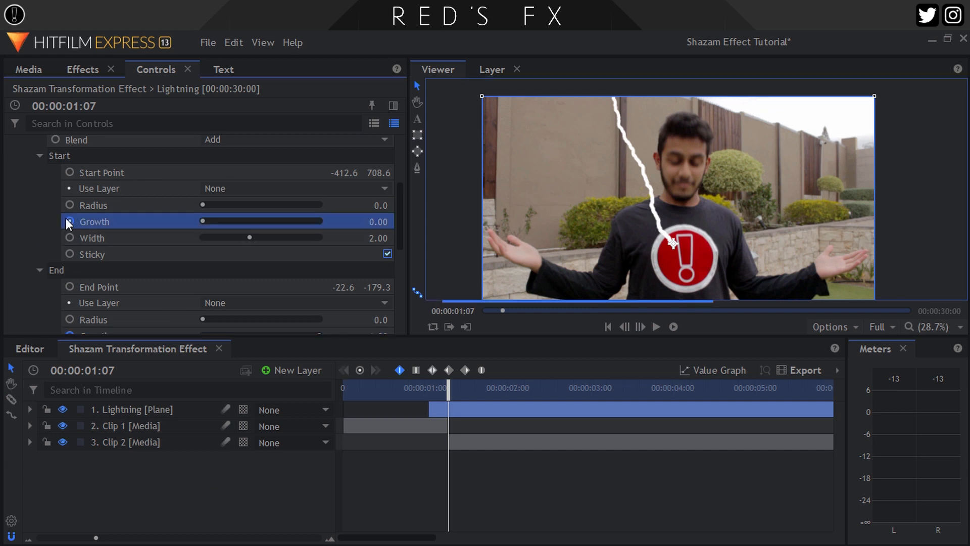
Step: Set the Start Growth to 1 at 00:00:01:14 and preview the lightning strike from 00:00:01:02
{"action": "left_click", "coordinate": [641, 326]}
{"action": "left_click", "coordinate": [641, 326]}
{"action": "left_click", "coordinate": [641, 327]}
{"action": "left_click", "coordinate": [641, 327]}
{"action": "left_click", "coordinate": [641, 326]}
{"action": "left_click", "coordinate": [640, 326]}
{"action": "left_click", "coordinate": [641, 326]}
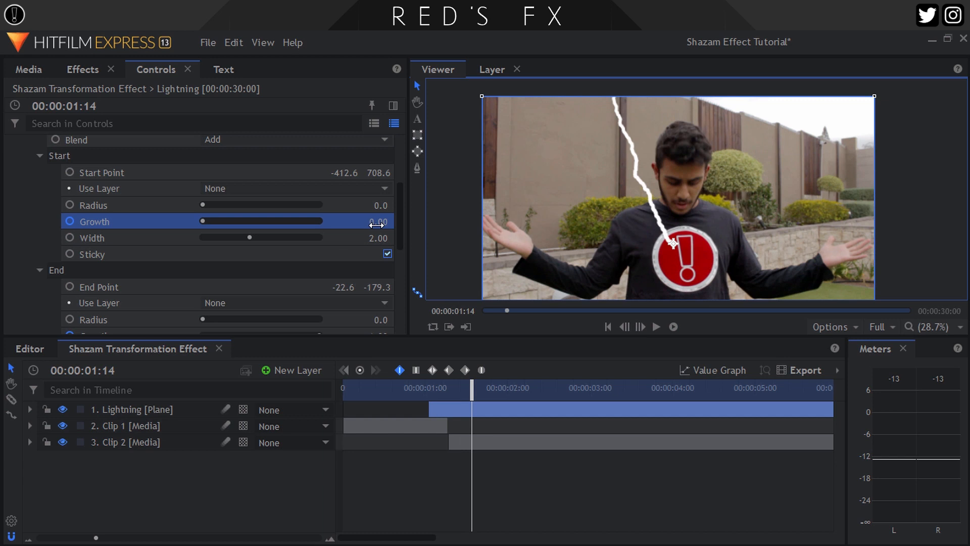
{"action": "left_click_drag", "start_coordinate": [376, 225], "coordinate": [429, 225]}
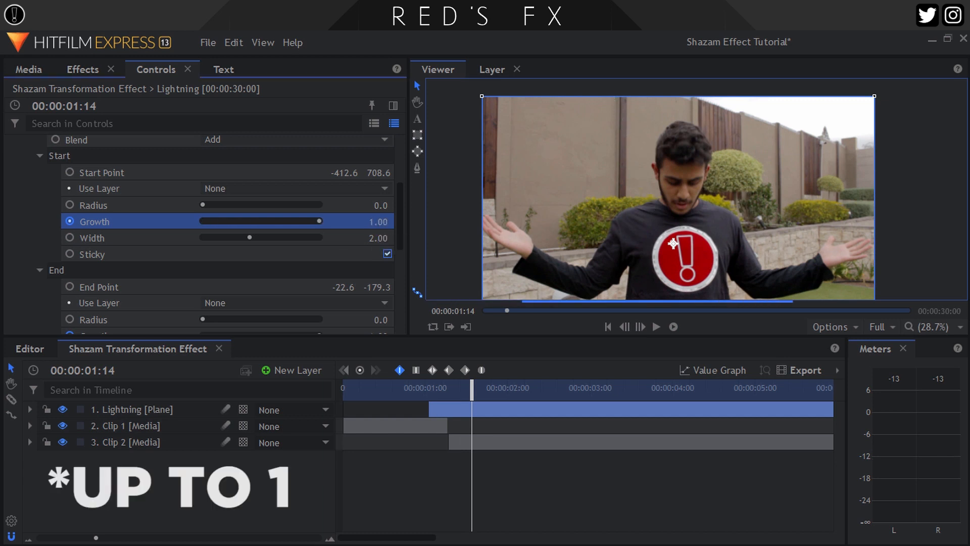
{"action": "left_click", "coordinate": [433, 388]}
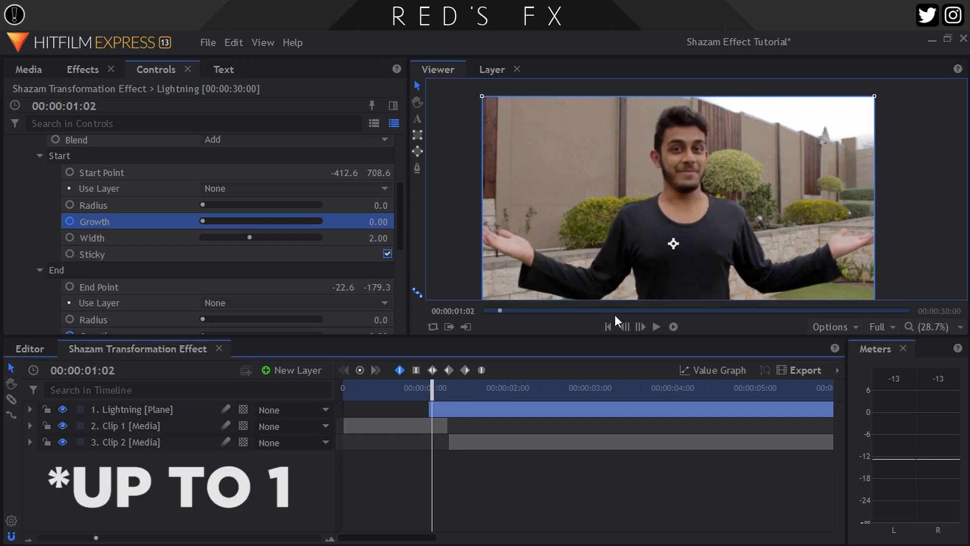
{"action": "left_click", "coordinate": [639, 324]}
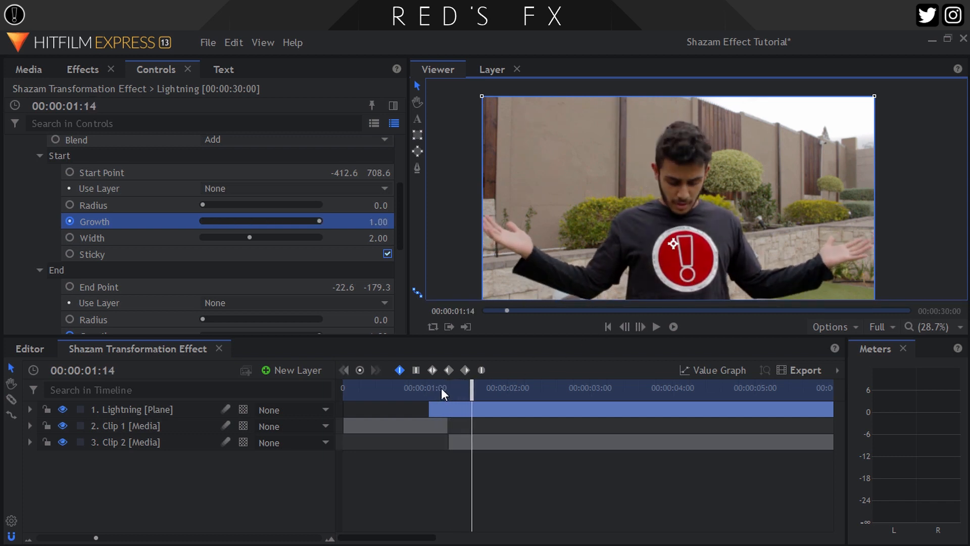
Step: Enable keyframing for the lightning's Seed at 00:00:01:05 with a value of 0
{"action": "left_click", "coordinate": [441, 388]}
{"action": "left_click", "coordinate": [639, 326]}
{"action": "left_click", "coordinate": [640, 326]}
{"action": "left_click", "coordinate": [639, 327]}
{"action": "left_click", "coordinate": [625, 326]}
{"action": "left_click", "coordinate": [625, 326]}
{"action": "scroll", "coordinate": [42, 218], "scroll_direction": "up", "scroll_amount": 3}
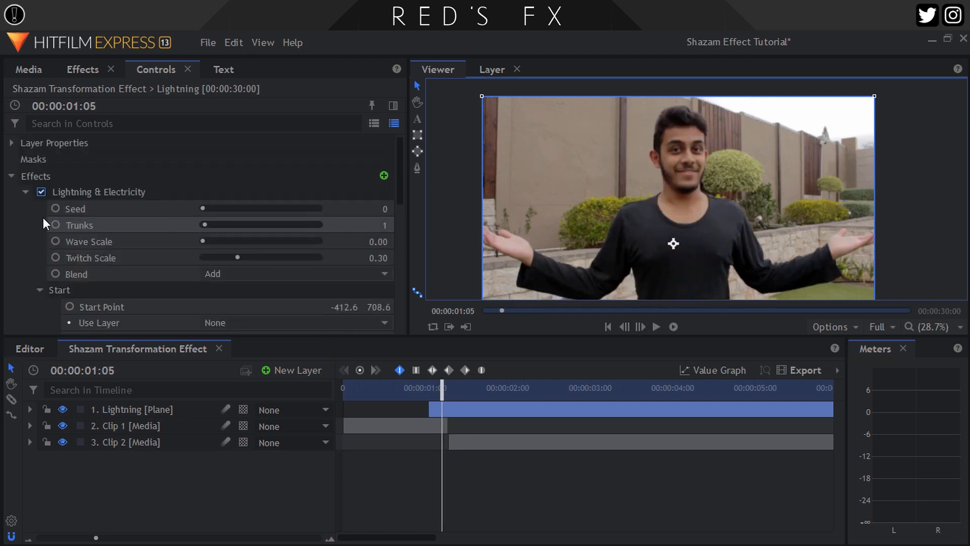
Step: Advance to 00:00:01:14 and set the lightning's Seed to 150
{"action": "left_click", "coordinate": [642, 326]}
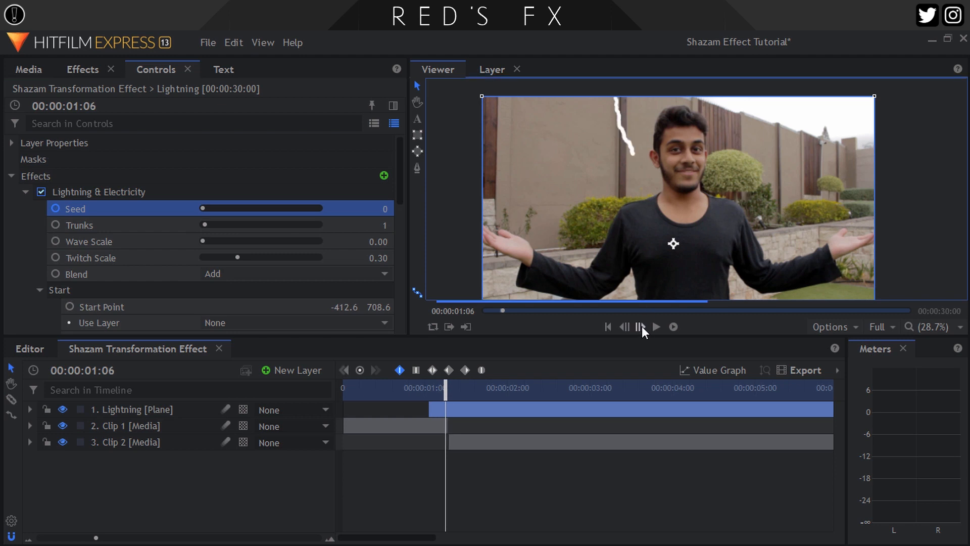
{"action": "left_click", "coordinate": [642, 326]}
{"action": "left_click", "coordinate": [642, 326]}
{"action": "left_click", "coordinate": [642, 326]}
{"action": "left_click", "coordinate": [642, 327]}
{"action": "left_click", "coordinate": [642, 326]}
{"action": "left_click", "coordinate": [642, 326]}
{"action": "left_click", "coordinate": [642, 327]}
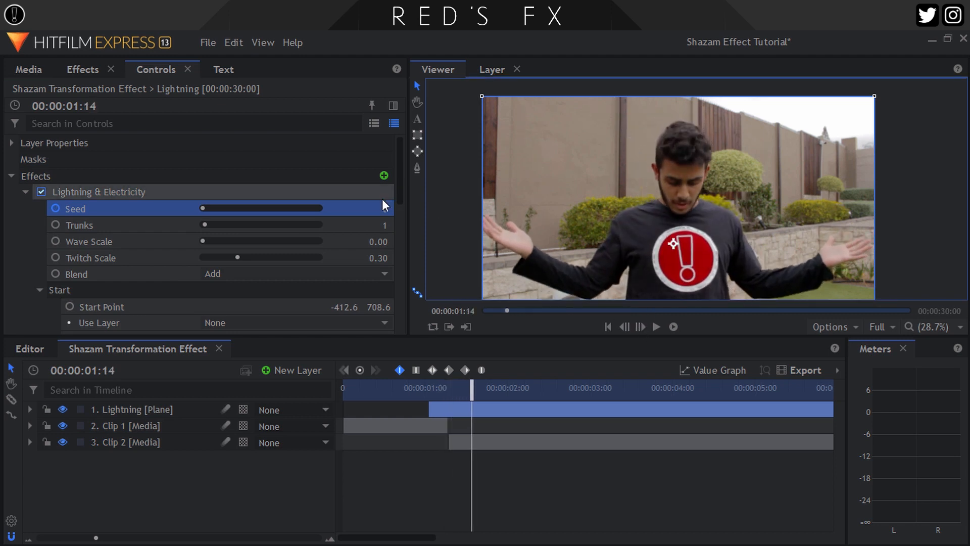
{"action": "left_click", "coordinate": [385, 206]}
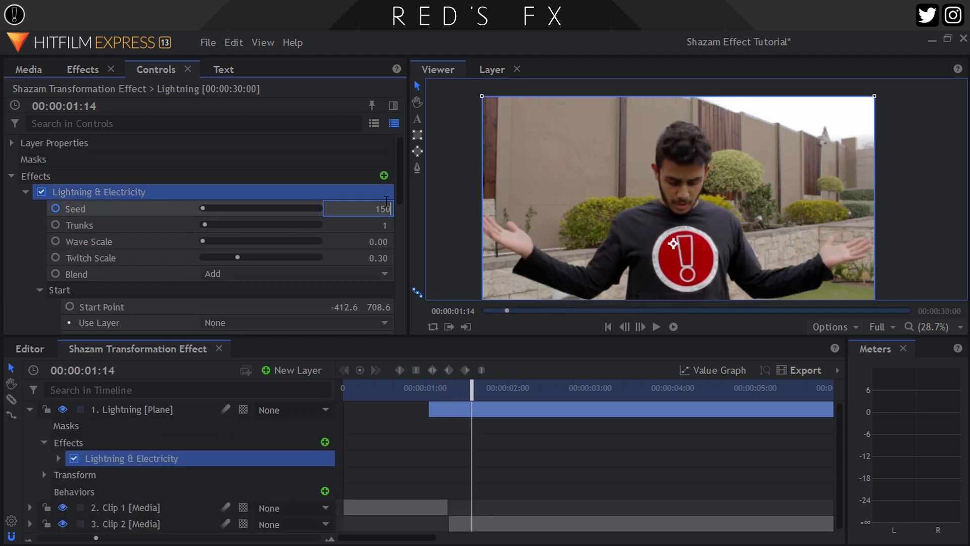
{"action": "key", "text": "Return"}
Step: Return to 00:00:01:07, find the Glow effect and apply it to the Lightning layer
{"action": "left_click", "coordinate": [626, 328]}
{"action": "left_click", "coordinate": [627, 329]}
{"action": "left_click", "coordinate": [626, 328]}
{"action": "left_click", "coordinate": [626, 329]}
{"action": "left_click", "coordinate": [627, 328]}
{"action": "left_click", "coordinate": [626, 328]}
{"action": "left_click", "coordinate": [627, 328]}
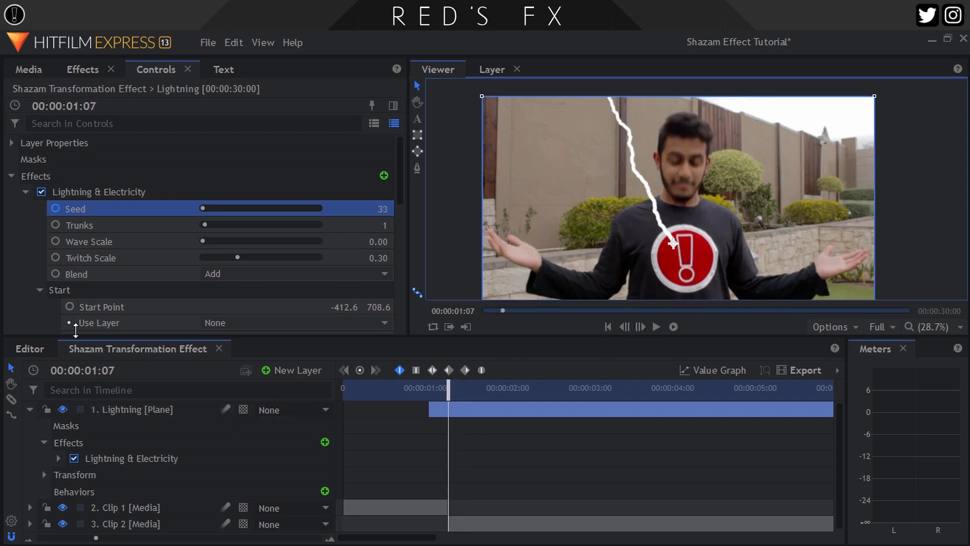
{"action": "left_click", "coordinate": [86, 73]}
{"action": "double_click", "coordinate": [62, 101]}
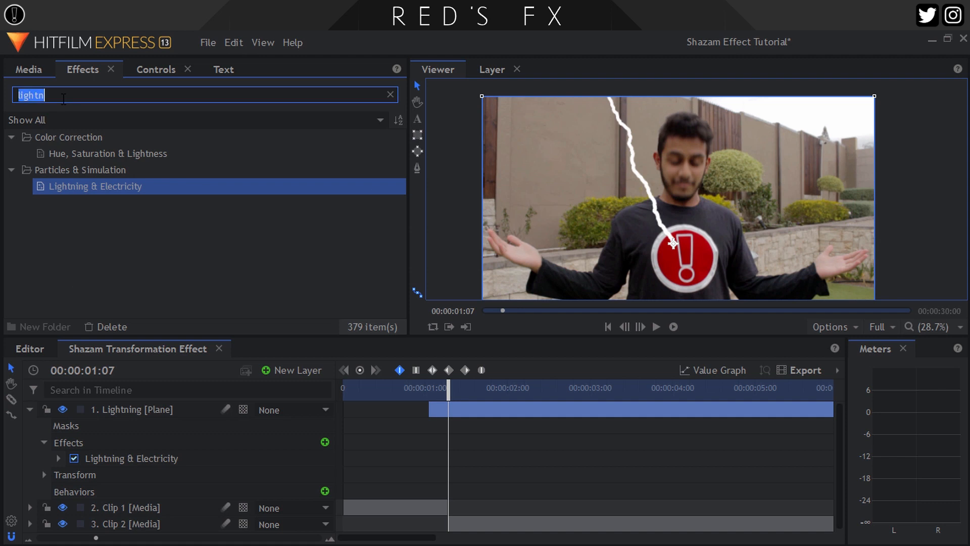
{"action": "type", "text": "glow"}
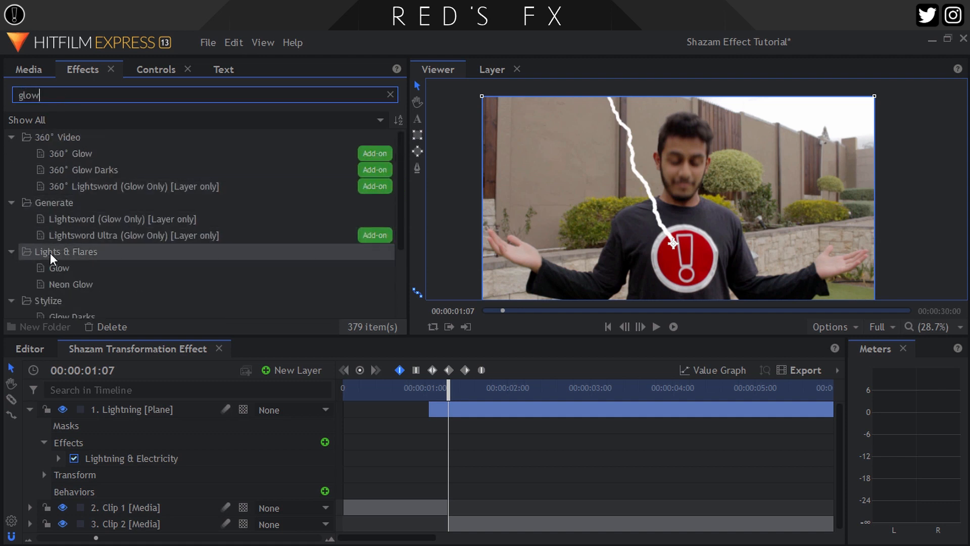
{"action": "left_click", "coordinate": [57, 269]}
{"action": "left_click_drag", "start_coordinate": [111, 408], "coordinate": [114, 408]}
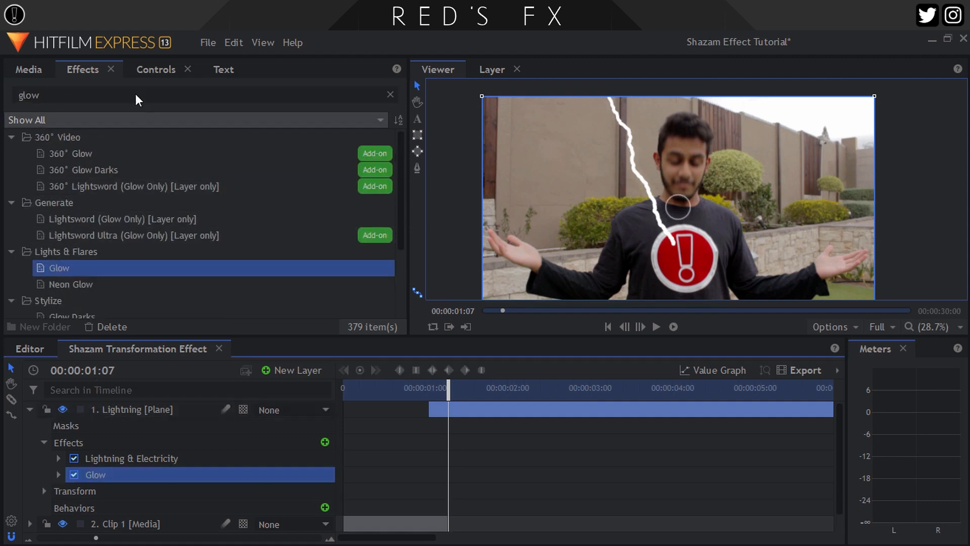
Step: Set the Glow effect's Intensity to 2.5 and its Radius to 65 px
{"action": "left_click", "coordinate": [162, 72]}
{"action": "scroll", "coordinate": [51, 202], "scroll_direction": "up", "scroll_amount": 10}
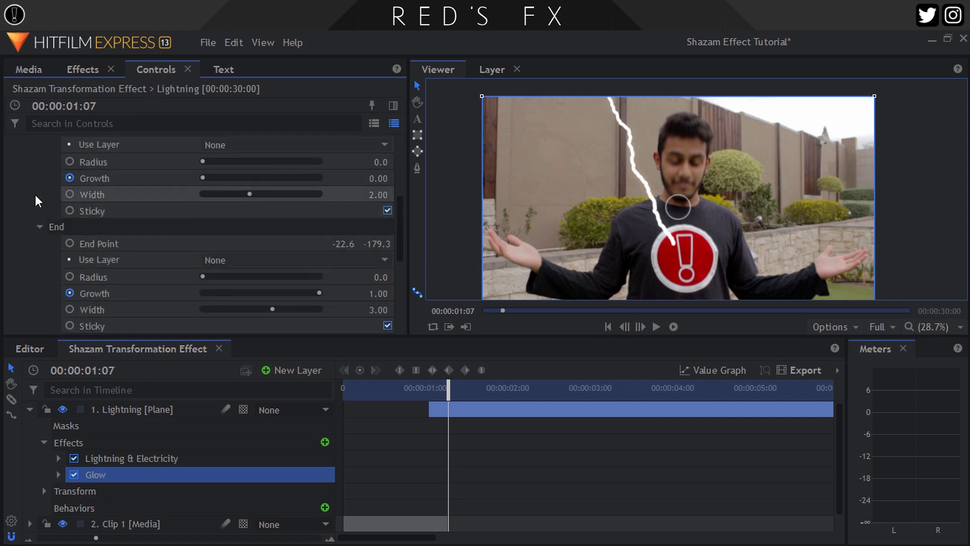
{"action": "left_click", "coordinate": [25, 192]}
{"action": "left_click", "coordinate": [26, 208]}
{"action": "left_click", "coordinate": [372, 220]}
{"action": "type", "text": "2.5"}
{"action": "key", "text": "Return"}
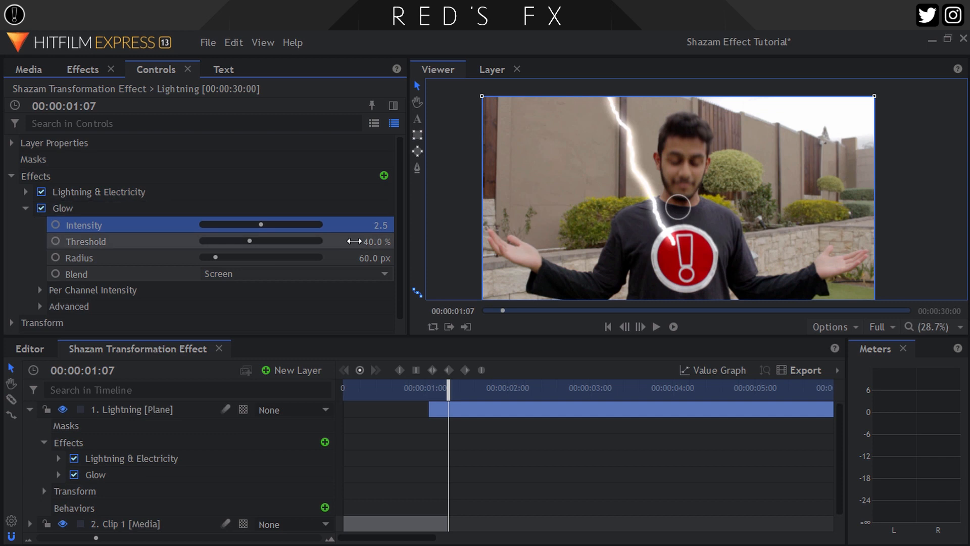
{"action": "left_click", "coordinate": [374, 257]}
{"action": "type", "text": "65"}
{"action": "key", "text": "Return"}
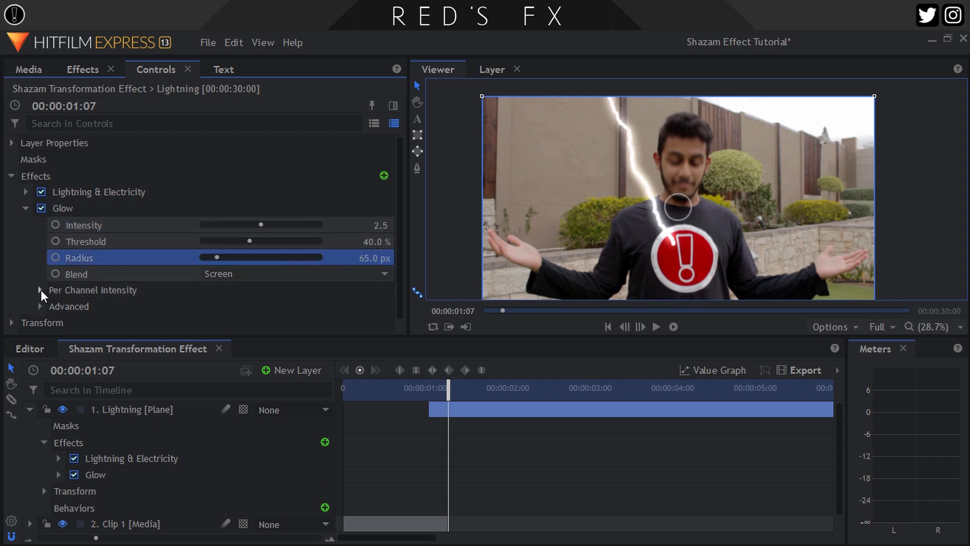
Step: Set the Glow's per-channel intensity to 0.4 for Red and 2 for Blue, and collapse the layer's settings
{"action": "left_click", "coordinate": [39, 290]}
{"action": "left_click", "coordinate": [377, 262]}
{"action": "type", "text": "0.4"}
{"action": "key", "text": "Tab"}
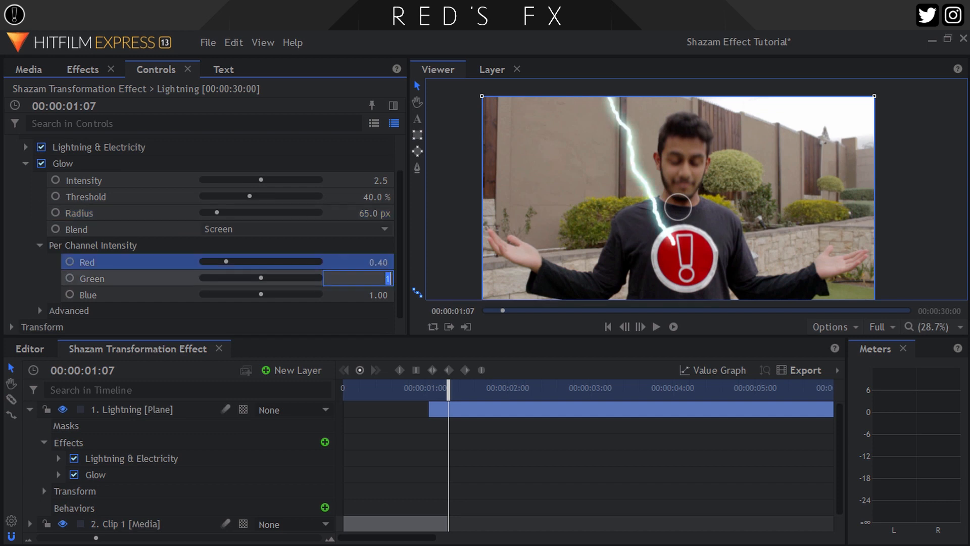
{"action": "key", "text": "Tab"}
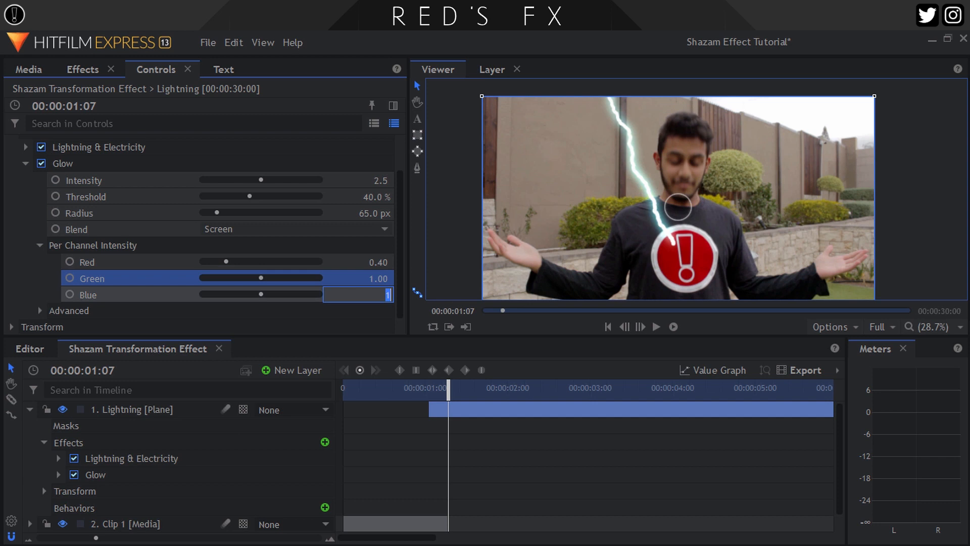
{"action": "type", "text": "2"}
{"action": "key", "text": "Return"}
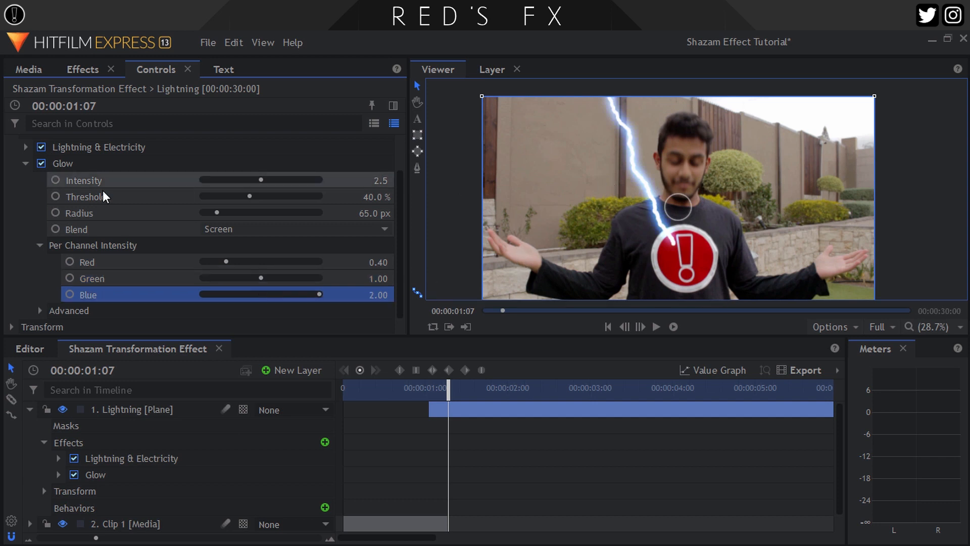
{"action": "left_click", "coordinate": [26, 163]}
{"action": "left_click", "coordinate": [31, 409]}
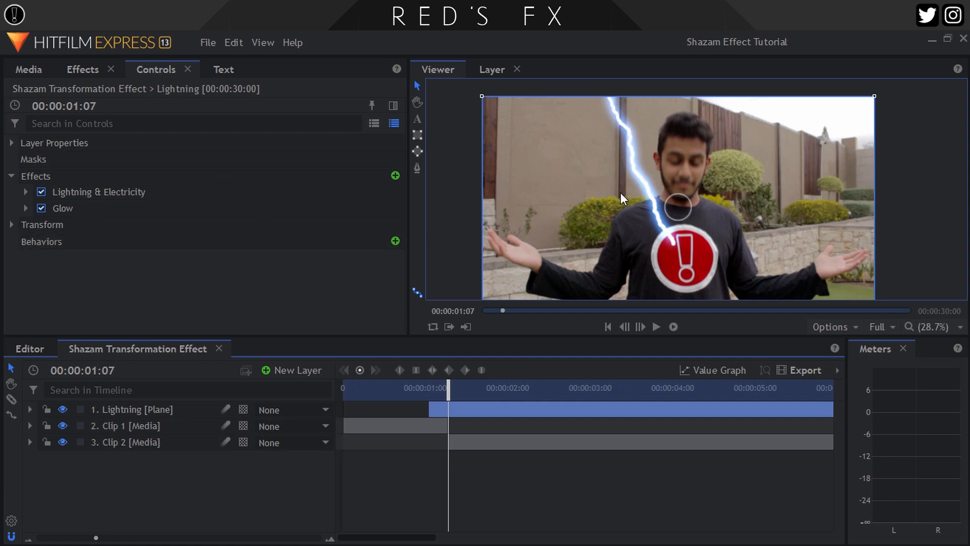
Step: Apply a second Glow effect to the Lightning layer and return to its effect settings
{"action": "left_click", "coordinate": [92, 68]}
{"action": "scroll", "coordinate": [116, 166], "scroll_direction": "down", "scroll_amount": 1}
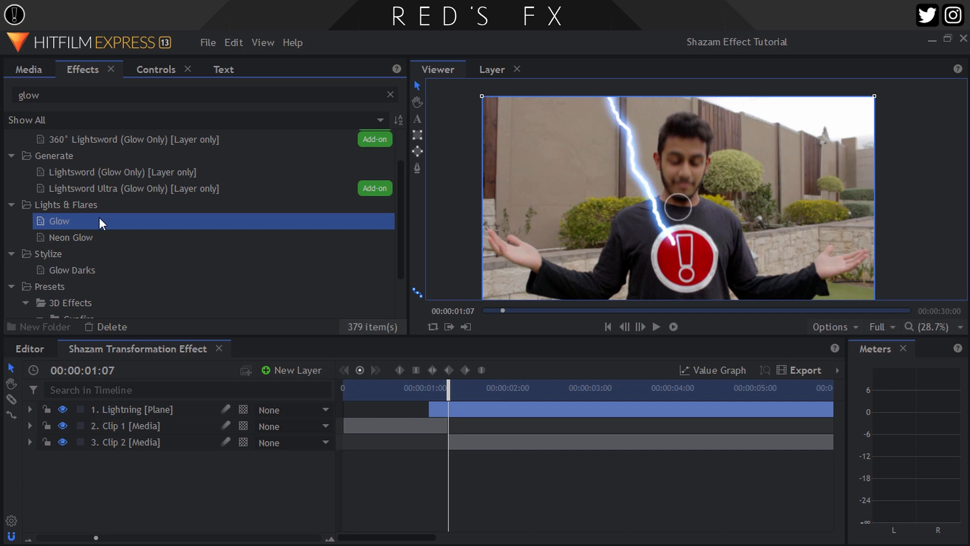
{"action": "left_click_drag", "start_coordinate": [64, 221], "coordinate": [139, 405]}
{"action": "left_click", "coordinate": [156, 70]}
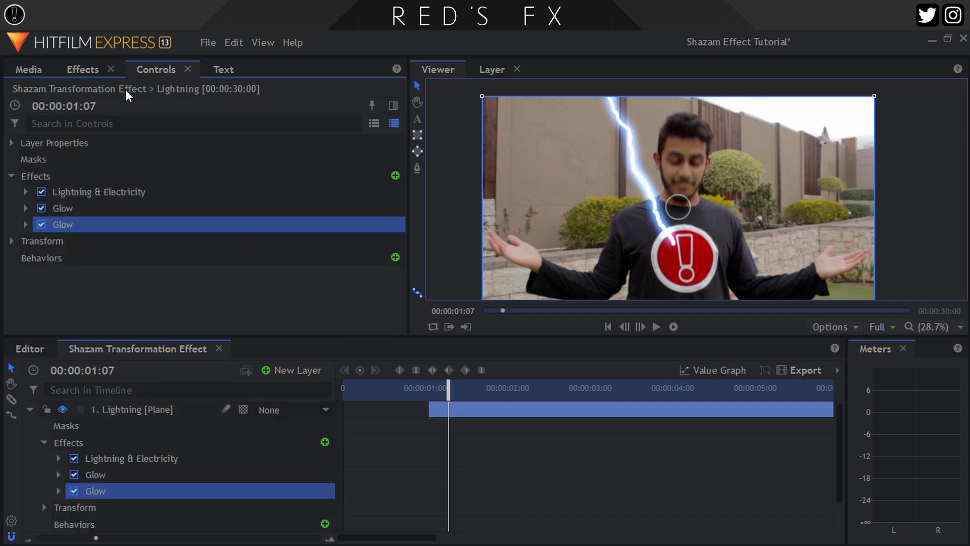
Step: Set the second Glow's Threshold to 25% and its Radius to 75 px
{"action": "left_click", "coordinate": [25, 224]}
{"action": "left_click", "coordinate": [374, 242]}
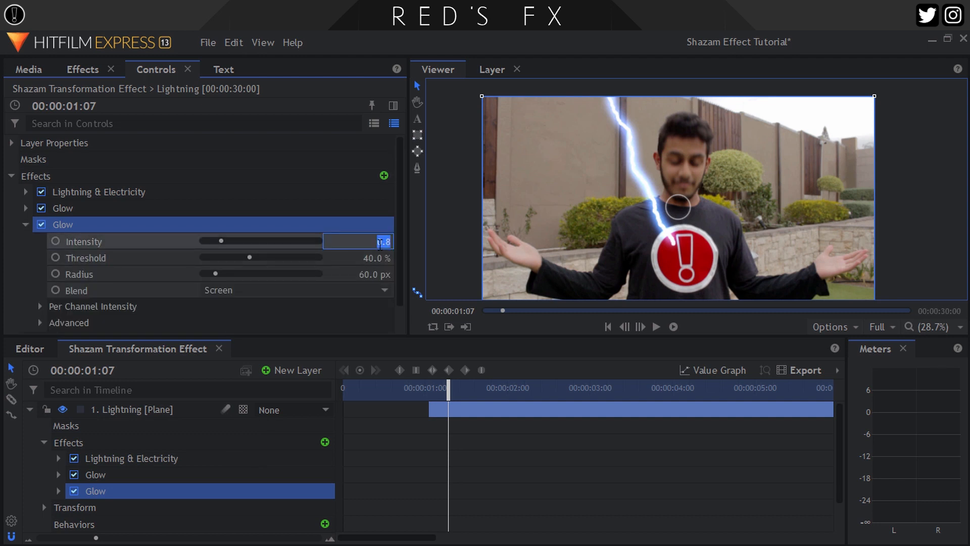
{"action": "left_click", "coordinate": [379, 257]}
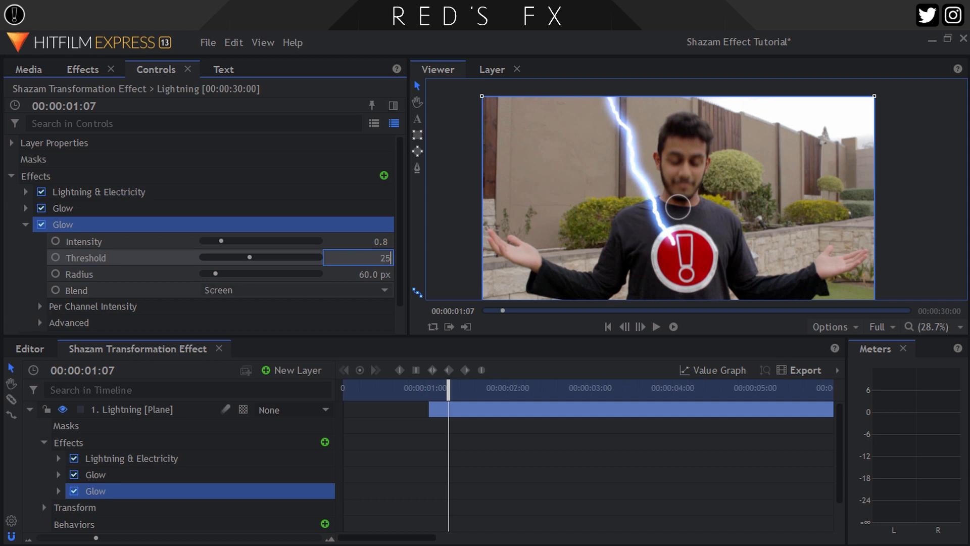
{"action": "type", "text": "25"}
{"action": "key", "text": "Tab"}
{"action": "type", "text": "75"}
{"action": "key", "text": "Return"}
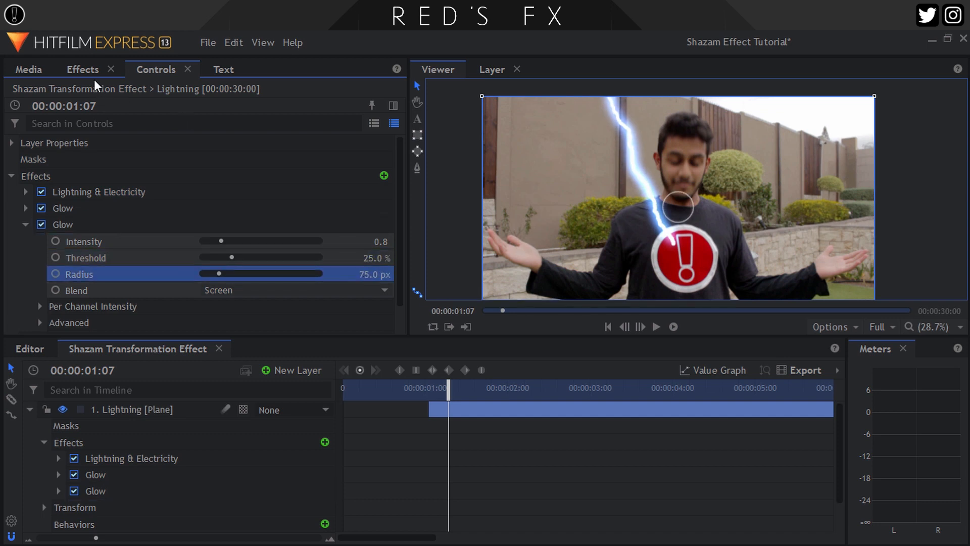
Step: Apply a third Glow effect to the Lightning layer and collapse the second Glow's settings
{"action": "left_click", "coordinate": [83, 69]}
{"action": "left_click_drag", "start_coordinate": [74, 220], "coordinate": [74, 237]}
{"action": "left_click_drag", "start_coordinate": [113, 401], "coordinate": [112, 402]}
{"action": "left_click", "coordinate": [156, 69]}
{"action": "left_click", "coordinate": [25, 211]}
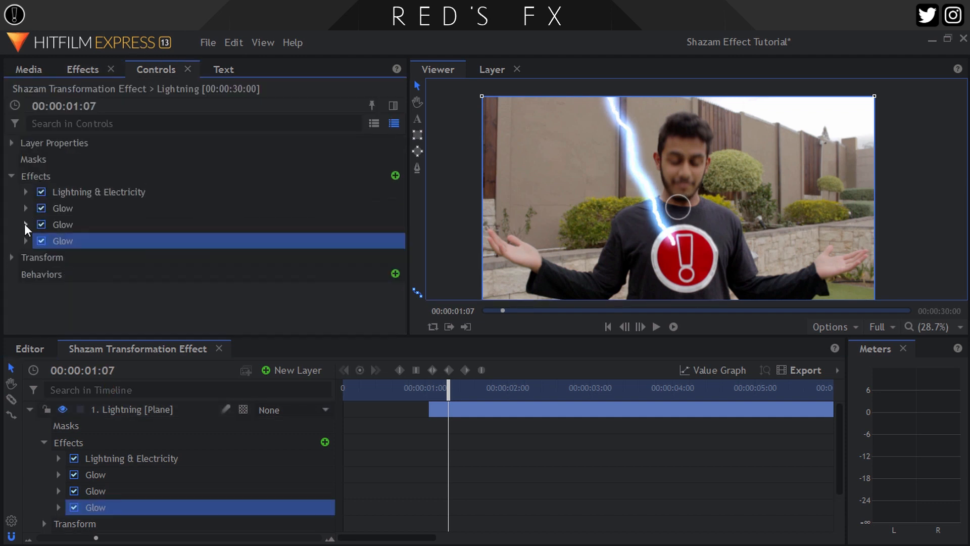
Step: Set the third Glow's Intensity to 5.0 and its Threshold to 80%
{"action": "left_click", "coordinate": [26, 241]}
{"action": "mouse_move", "coordinate": [378, 258]}
{"action": "left_mouse_down"}
{"action": "mouse_move", "coordinate": [395, 258]}
{"action": "mouse_move", "coordinate": [366, 278]}
{"action": "mouse_move", "coordinate": [382, 259]}
{"action": "left_mouse_up"}
{"action": "left_click", "coordinate": [365, 277]}
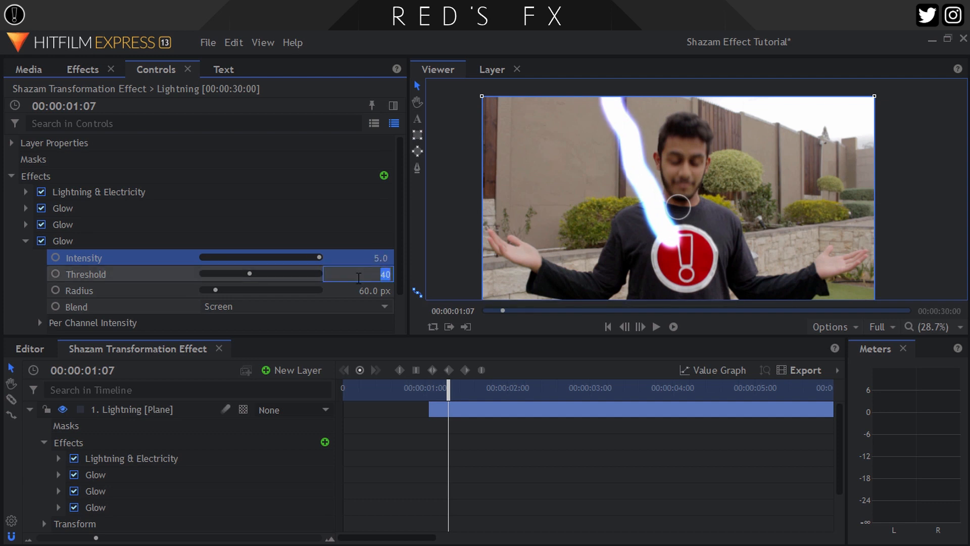
{"action": "type", "text": "80"}
{"action": "key", "text": "Return"}
Step: Set the third Glow's Radius to 287 px and collapse the Lightning layer's settings
{"action": "left_click_drag", "start_coordinate": [364, 293], "coordinate": [380, 292]}
{"action": "left_click", "coordinate": [365, 292]}
{"action": "type", "text": "2"}
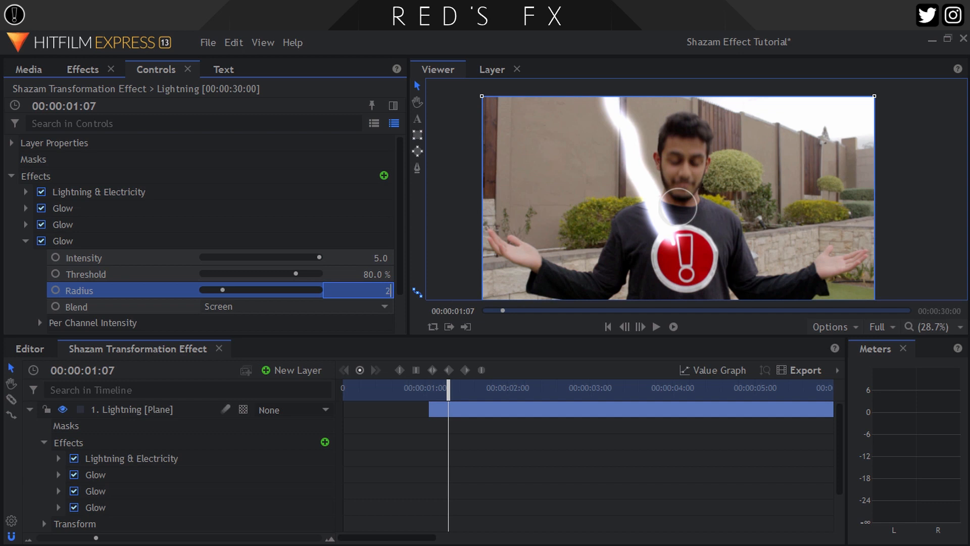
{"action": "type", "text": "65"}
{"action": "key", "text": "Return"}
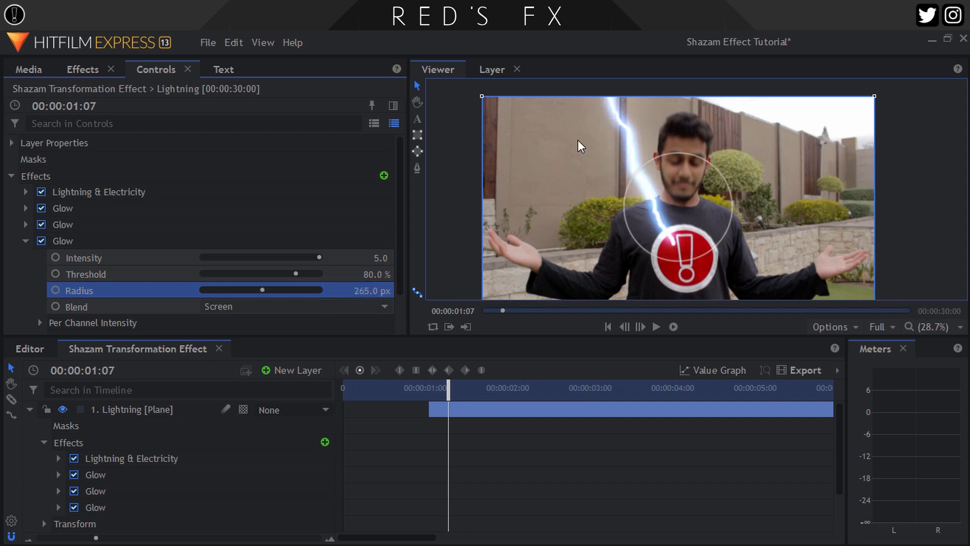
{"action": "left_click_drag", "start_coordinate": [389, 291], "coordinate": [400, 290]}
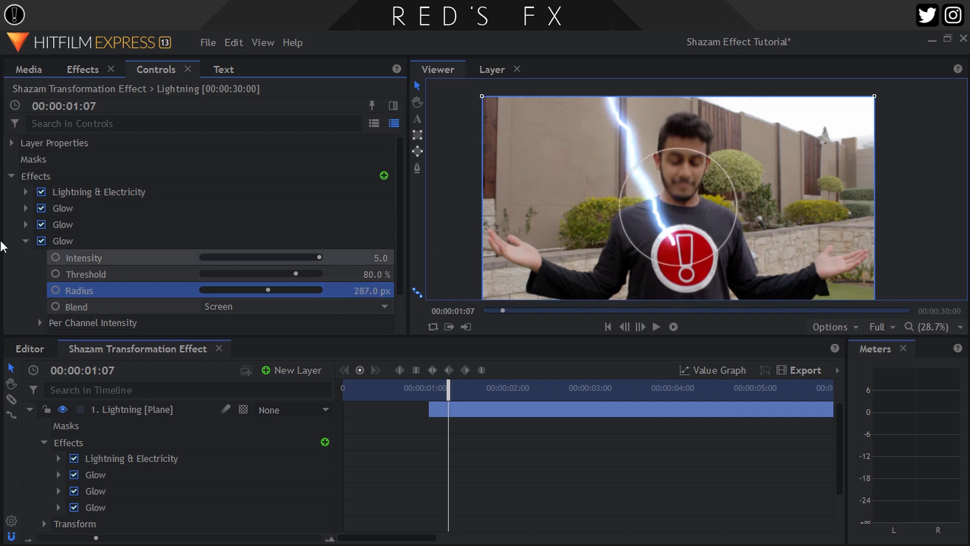
{"action": "left_click", "coordinate": [19, 241]}
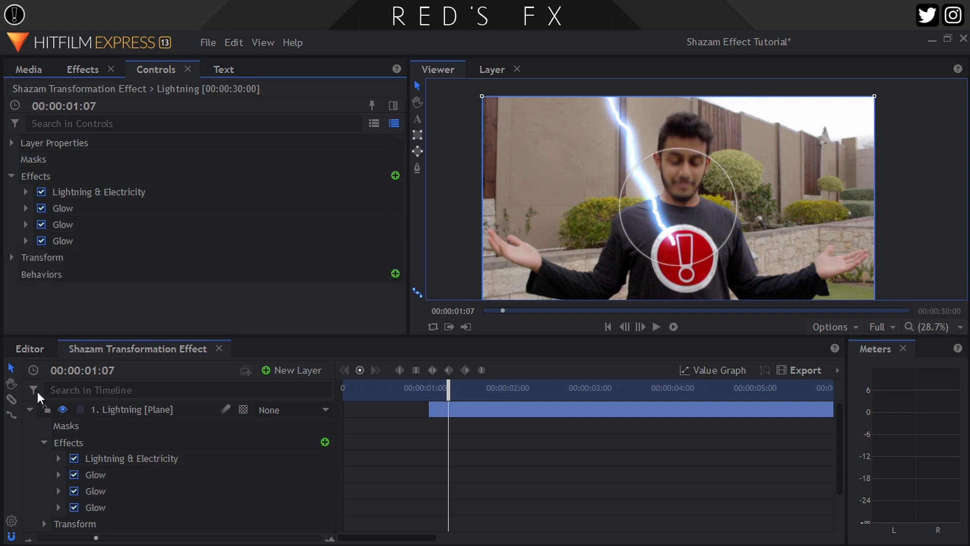
{"action": "left_click", "coordinate": [30, 409]}
Step: Create a light blue 1920 by 1080 plane named Lighting and set its blend mode to Add
{"action": "left_click", "coordinate": [285, 370]}
{"action": "left_click", "coordinate": [294, 388]}
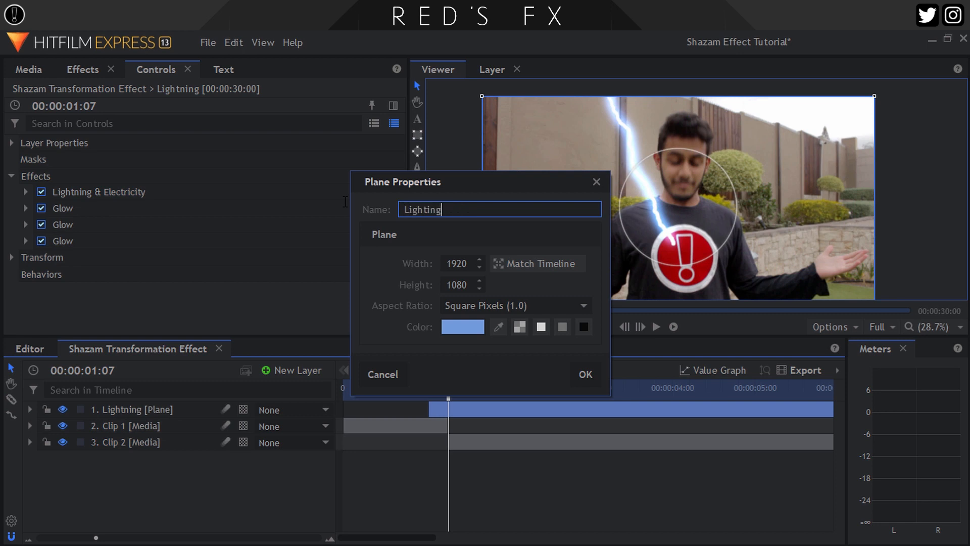
{"action": "key", "text": "Return"}
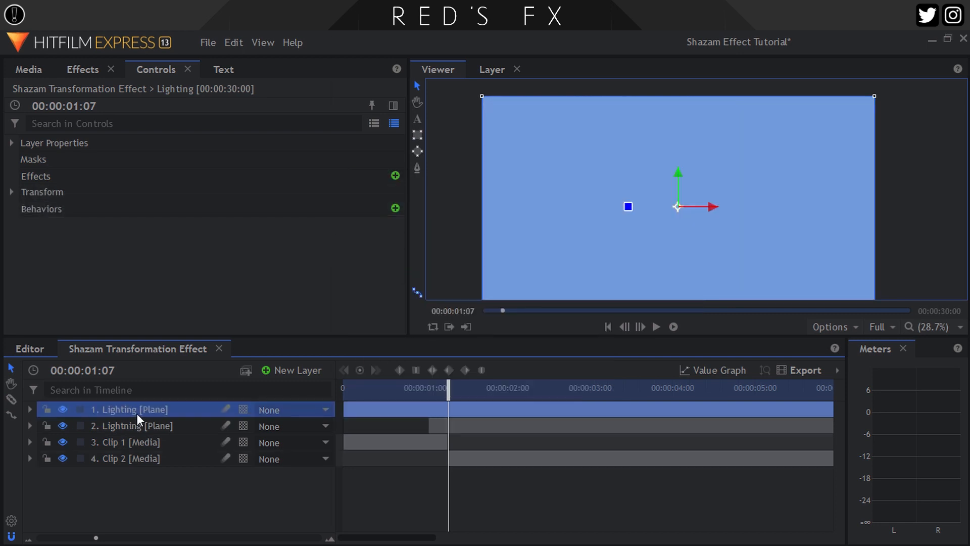
{"action": "right_click", "coordinate": [138, 413]}
{"action": "mouse_move", "coordinate": [247, 42]}
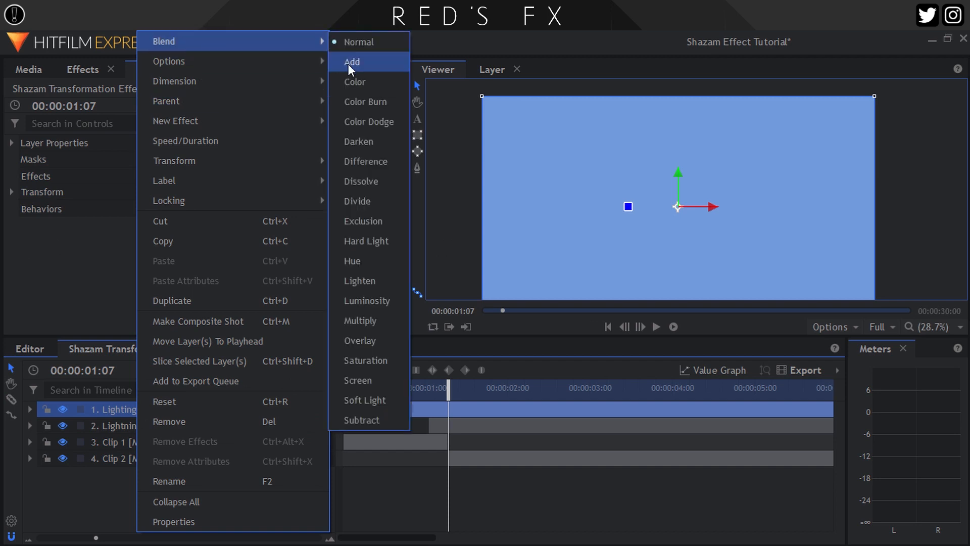
{"action": "left_click", "coordinate": [351, 61]}
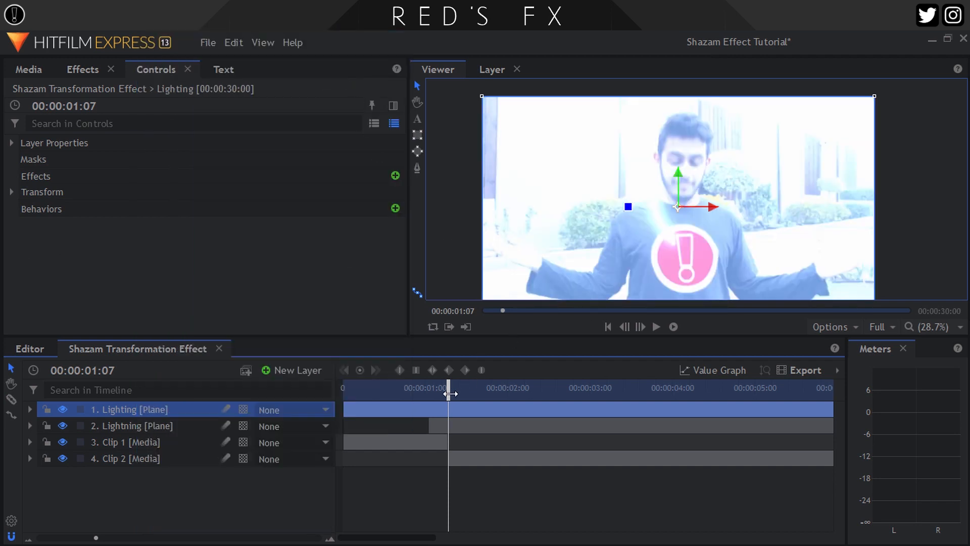
Step: Align the start of the Lighting plane with the start of the Lightning layer and go to 00:00:01:07
{"action": "key", "text": "space"}
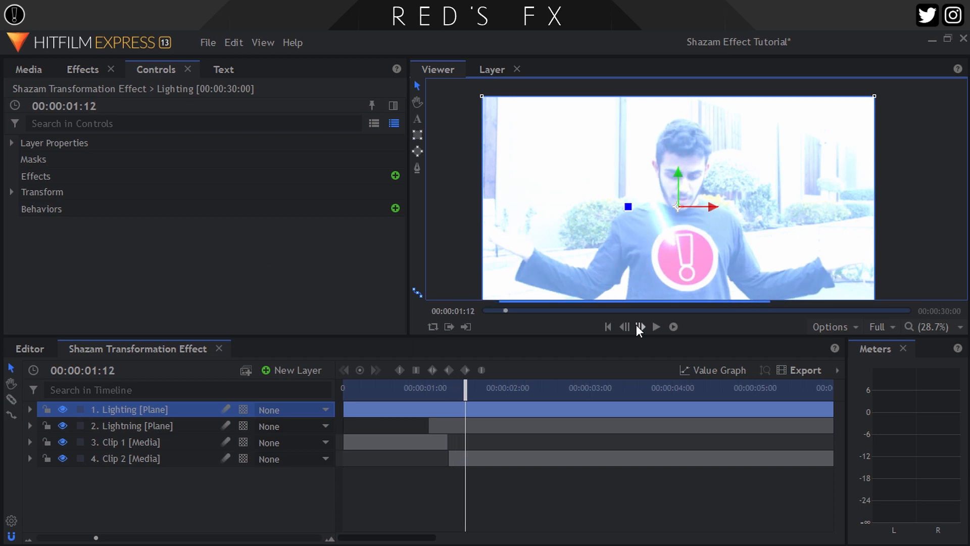
{"action": "left_click", "coordinate": [62, 410]}
{"action": "left_click", "coordinate": [624, 327]}
{"action": "left_click", "coordinate": [625, 327]}
{"action": "left_click", "coordinate": [625, 327]}
{"action": "left_click", "coordinate": [625, 327]}
{"action": "left_click", "coordinate": [625, 327]}
{"action": "left_click", "coordinate": [640, 328]}
{"action": "left_click", "coordinate": [640, 328]}
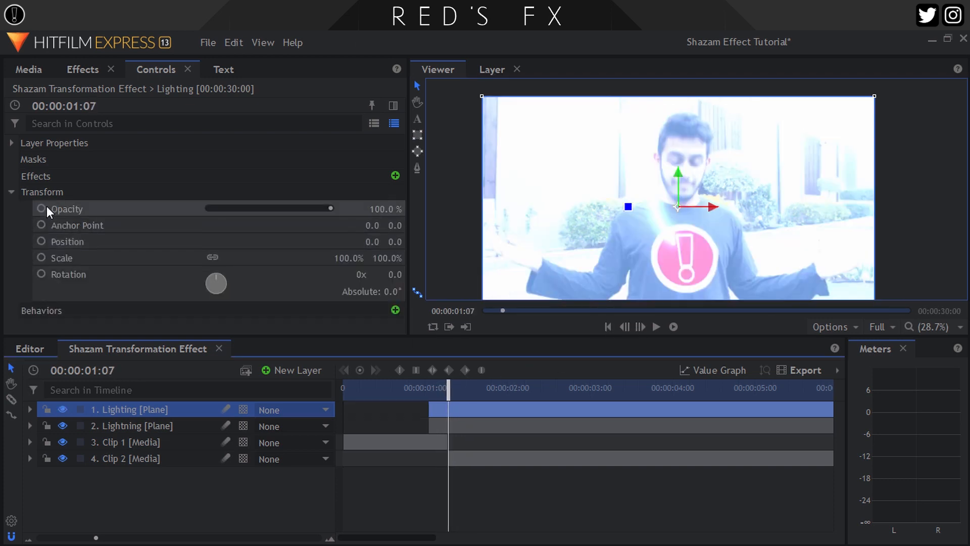
Step: Enable Opacity keyframing for the Lighting plane at 00:00:01:07 and lower its Opacity one frame earlier, at 00:00:01:06
{"action": "left_click", "coordinate": [41, 207]}
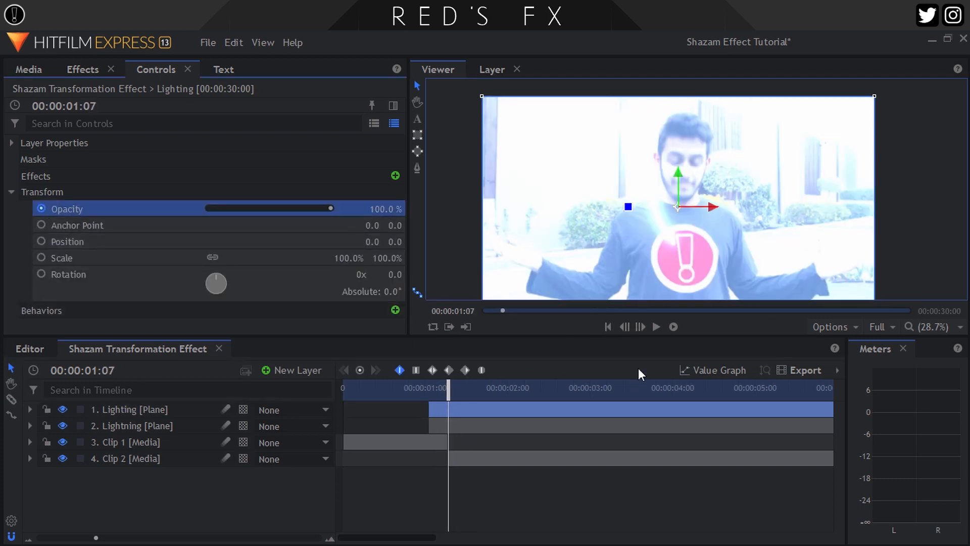
{"action": "left_click", "coordinate": [625, 328]}
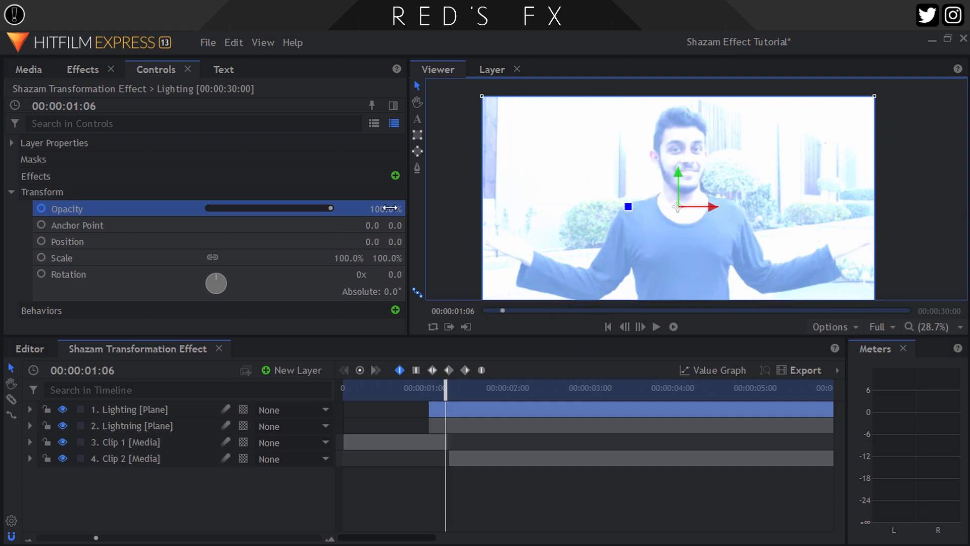
{"action": "left_click_drag", "start_coordinate": [393, 208], "coordinate": [324, 209]}
Step: Set the Lighting plane's Opacity to 80% at 00:00:01:07
{"action": "left_click", "coordinate": [640, 327]}
{"action": "left_click", "coordinate": [394, 209]}
{"action": "key", "text": "Return"}
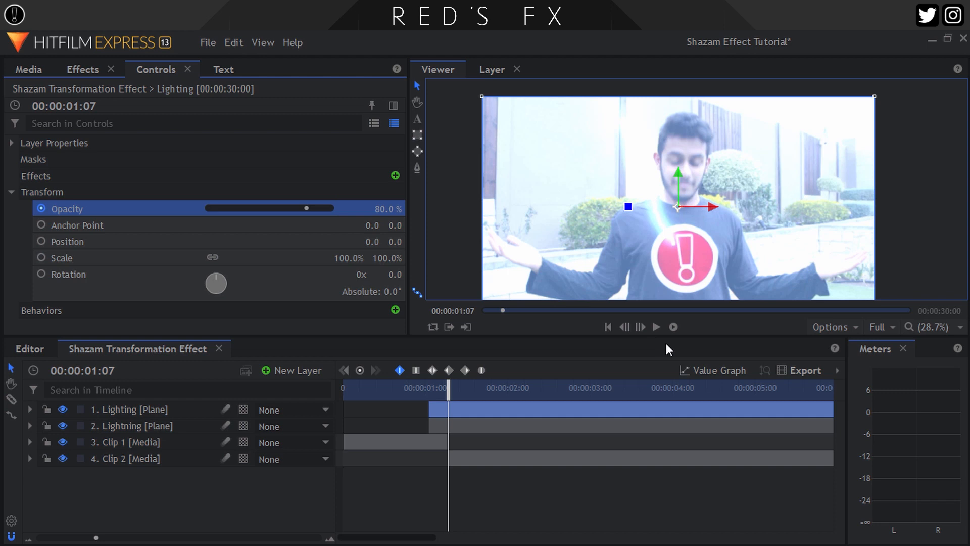
Step: Set the Lighting plane's Opacity to 100% at 00:00:01:09
{"action": "left_click", "coordinate": [639, 326]}
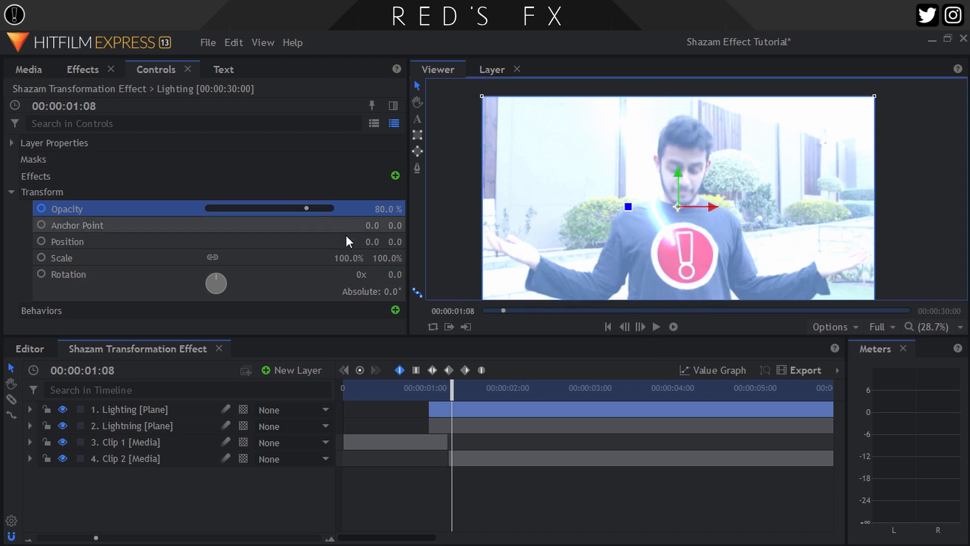
{"action": "left_click", "coordinate": [623, 324]}
{"action": "left_click", "coordinate": [640, 326]}
{"action": "left_click_drag", "start_coordinate": [307, 208], "coordinate": [335, 208]}
Step: Fade the Lighting plane out by setting its Opacity to 0% at 00:00:01:16
{"action": "left_click", "coordinate": [641, 327]}
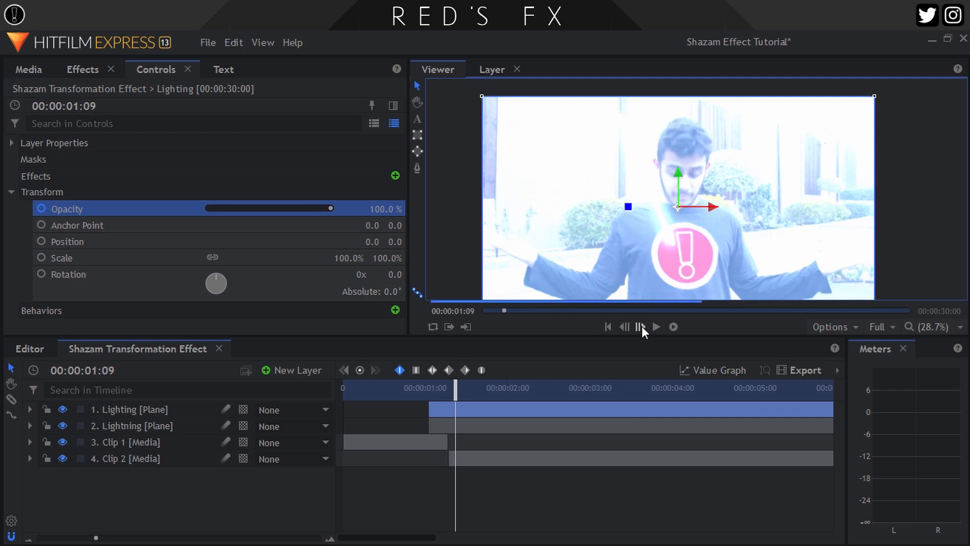
{"action": "left_click", "coordinate": [641, 326]}
{"action": "left_click", "coordinate": [641, 327]}
{"action": "left_click", "coordinate": [641, 326]}
{"action": "left_click", "coordinate": [641, 327]}
{"action": "left_click", "coordinate": [641, 326]}
{"action": "left_click", "coordinate": [641, 327]}
{"action": "left_click", "coordinate": [641, 327]}
{"action": "left_click", "coordinate": [641, 327]}
{"action": "left_click", "coordinate": [641, 326]}
{"action": "left_click", "coordinate": [624, 327]}
{"action": "left_click", "coordinate": [625, 326]}
{"action": "left_click", "coordinate": [377, 205]}
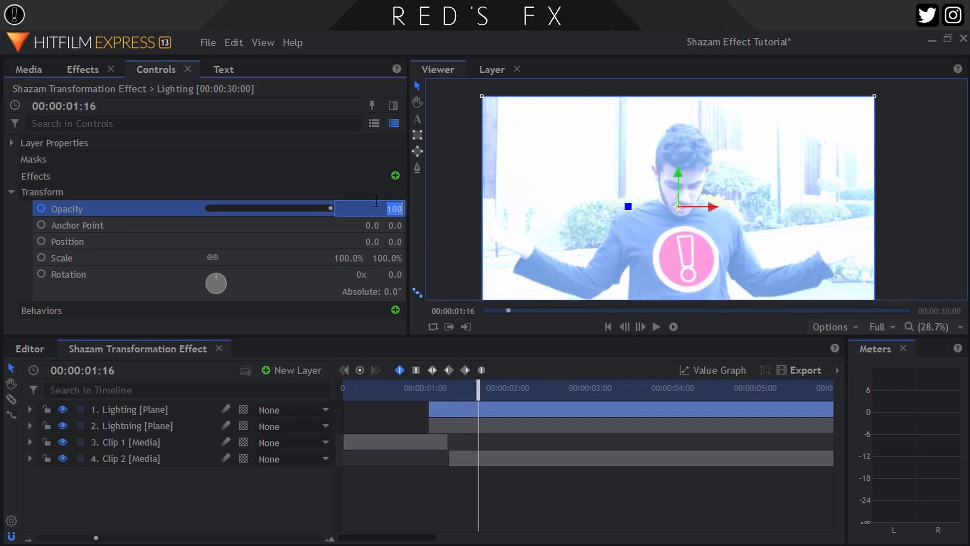
{"action": "type", "text": "0"}
{"action": "key", "text": "Return"}
Step: At 00:00:01:07, draw a closed freehand mask on the Lighting plane around the spot where the lightning hits the chest
{"action": "left_click", "coordinate": [446, 386]}
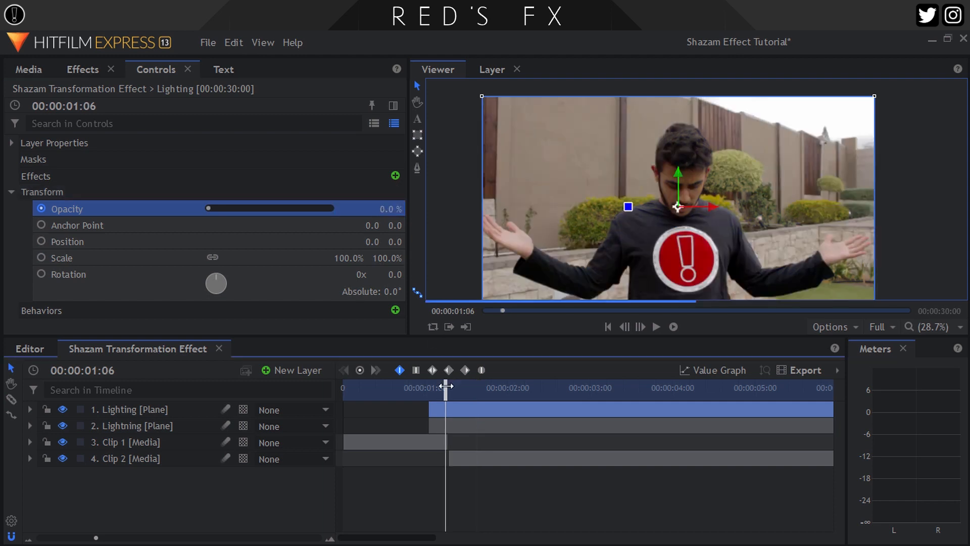
{"action": "left_click", "coordinate": [641, 327]}
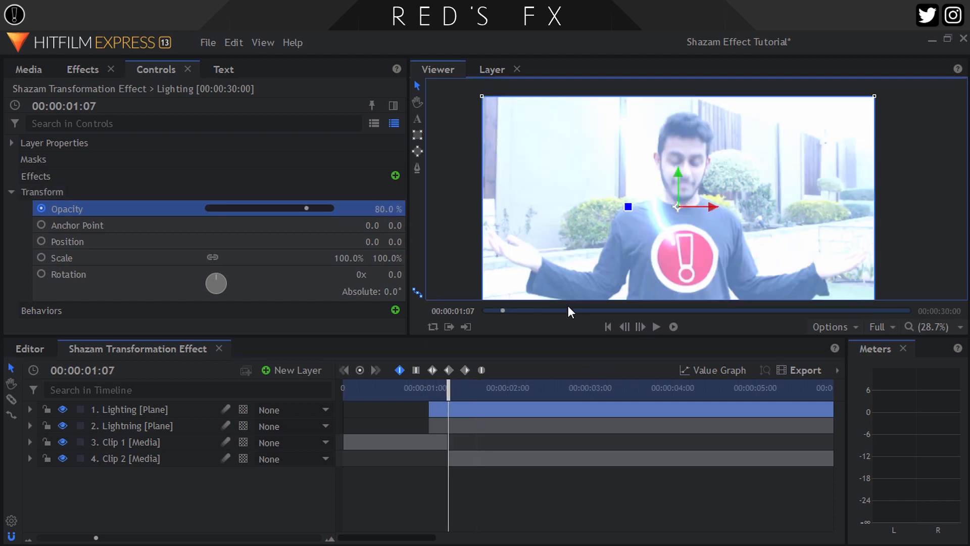
{"action": "left_click", "coordinate": [417, 168]}
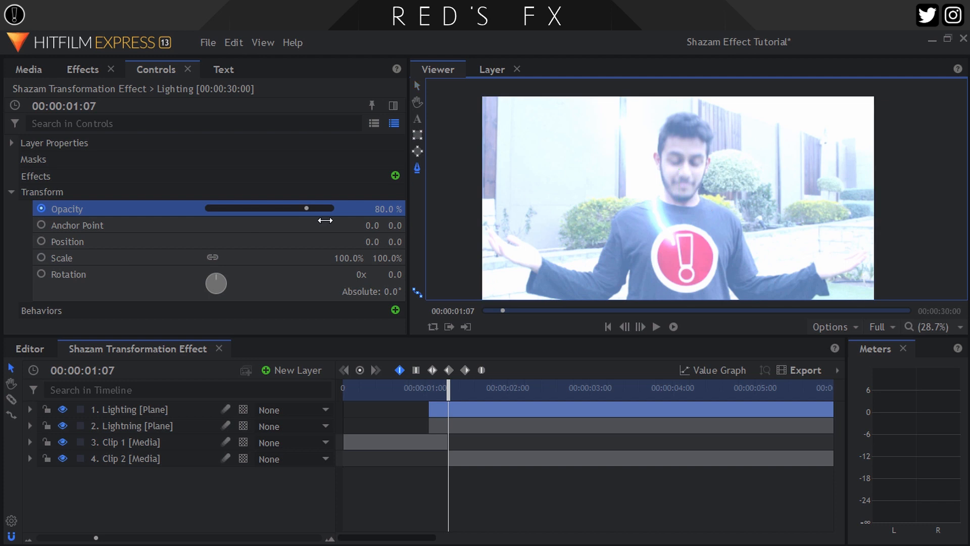
{"action": "left_click", "coordinate": [152, 409]}
{"action": "left_click", "coordinate": [681, 234]}
{"action": "left_click", "coordinate": [645, 205]}
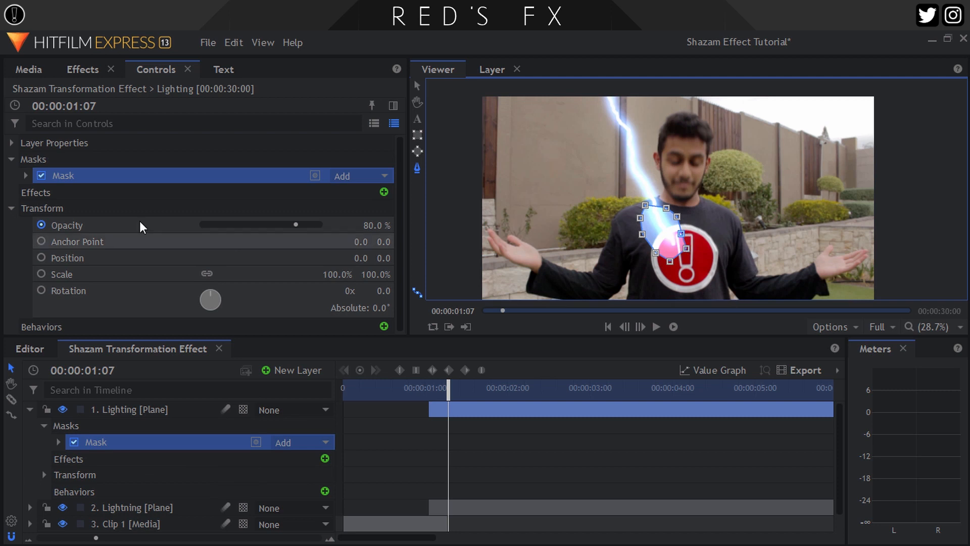
Step: Enable Expansion keyframing for the Lighting plane's mask at 00:00:01:07
{"action": "left_click", "coordinate": [25, 175]}
{"action": "left_click", "coordinate": [39, 208]}
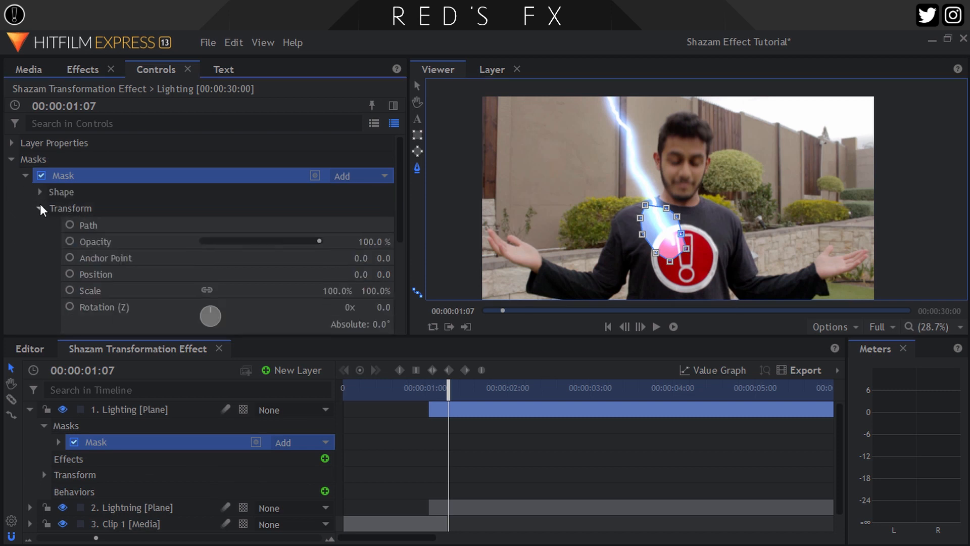
{"action": "left_click", "coordinate": [40, 192]}
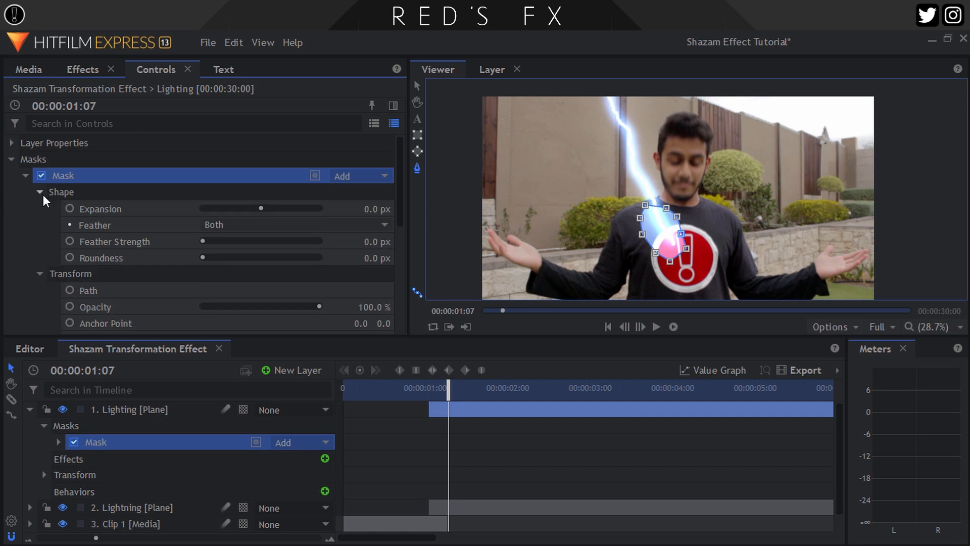
{"action": "left_click", "coordinate": [69, 209]}
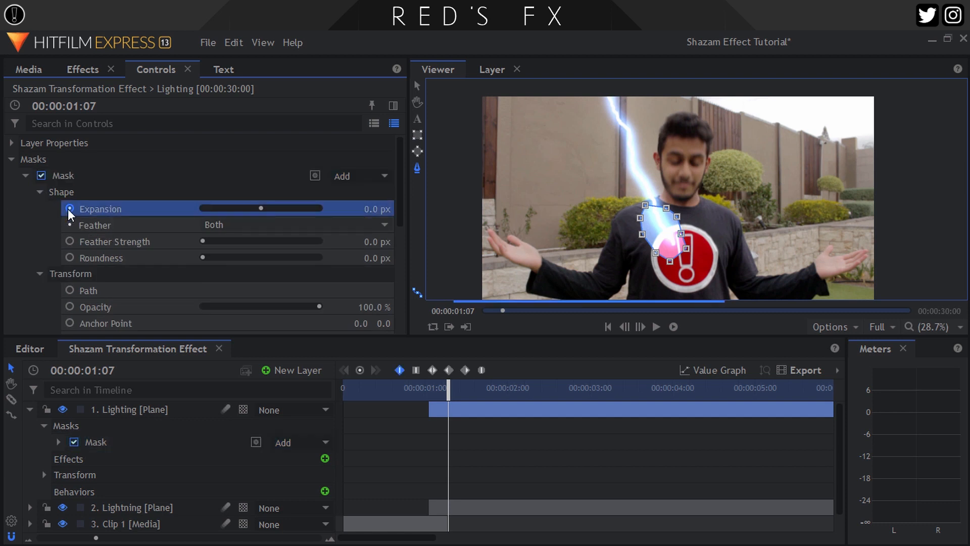
Step: Increase the mask's Expansion strongly at 00:00:01:09 so that the light spreads across the frame
{"action": "left_click", "coordinate": [641, 329]}
{"action": "left_click", "coordinate": [640, 328]}
{"action": "left_click_drag", "start_coordinate": [374, 209], "coordinate": [809, 209]}
Step: Set the mask's Expansion to 0 px at 00:00:01:18
{"action": "left_click", "coordinate": [640, 326]}
{"action": "left_click", "coordinate": [640, 327]}
{"action": "left_click", "coordinate": [640, 326]}
{"action": "left_click", "coordinate": [640, 326]}
{"action": "left_click", "coordinate": [640, 327]}
{"action": "left_click", "coordinate": [640, 327]}
{"action": "left_click", "coordinate": [641, 326]}
{"action": "left_click", "coordinate": [640, 327]}
{"action": "left_click", "coordinate": [640, 326]}
{"action": "left_click_drag", "start_coordinate": [371, 210], "coordinate": [348, 209]}
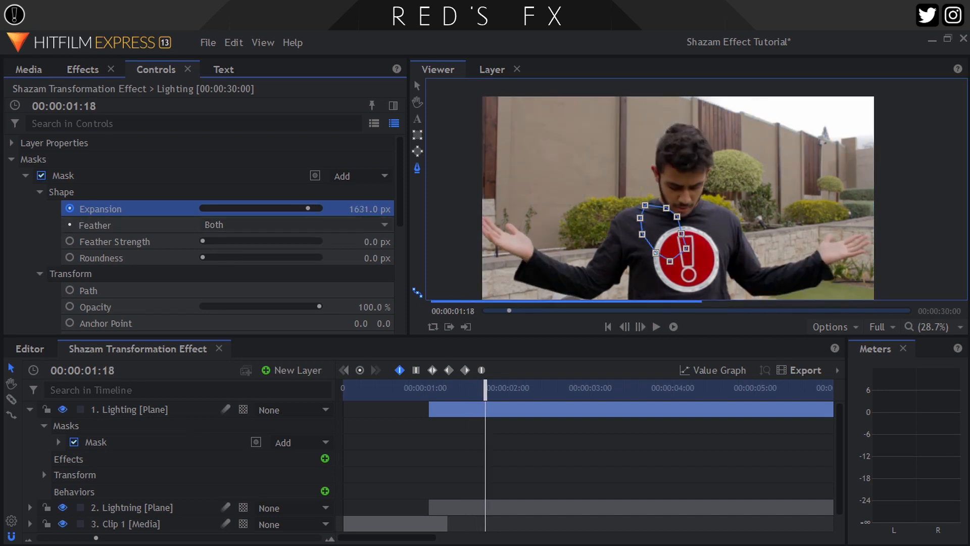
{"action": "left_click", "coordinate": [369, 210]}
{"action": "type", "text": "0"}
{"action": "key", "text": "Return"}
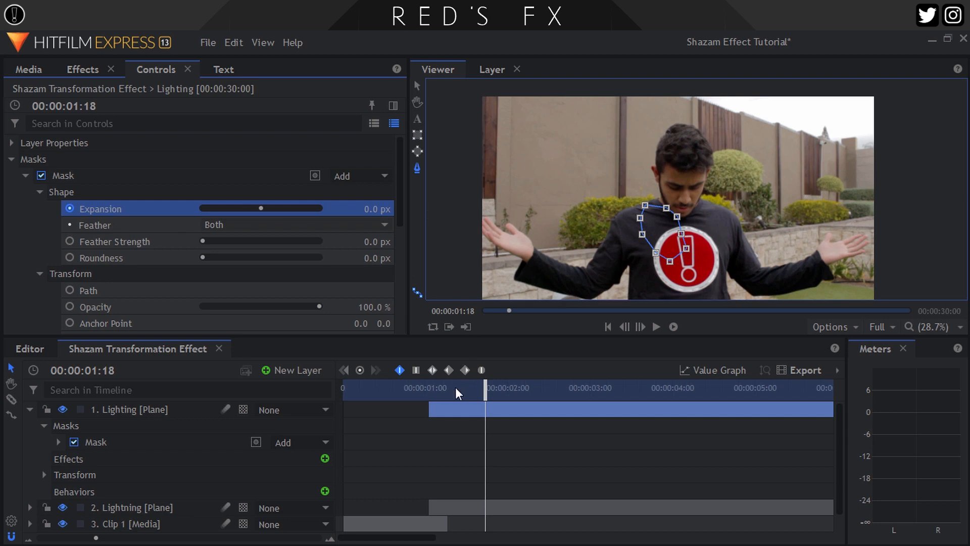
Step: Go back to 00:00:01:07 and set the mask's Feather Strength to 80 px
{"action": "left_click", "coordinate": [448, 391]}
{"action": "left_click_drag", "start_coordinate": [371, 243], "coordinate": [397, 243]}
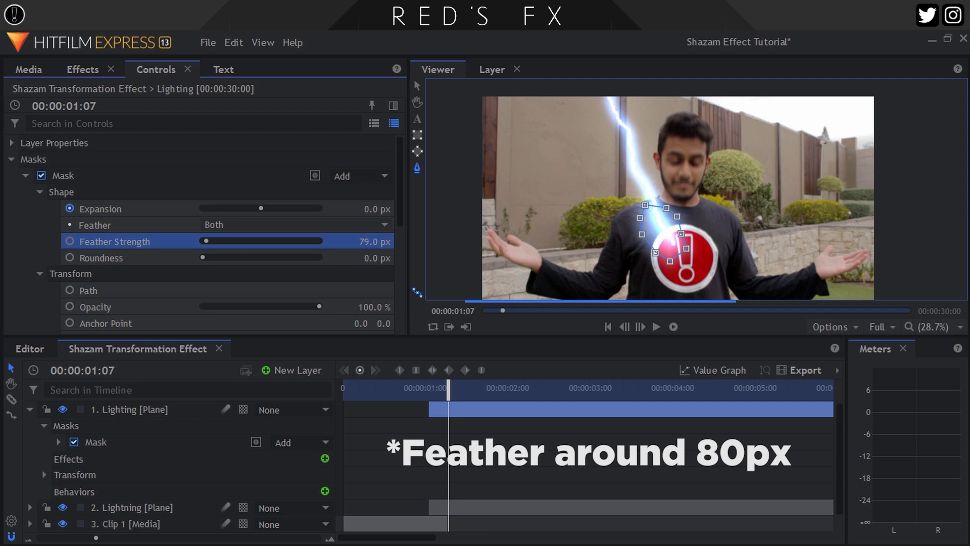
{"action": "type", "text": "80"}
{"action": "key", "text": "Return"}
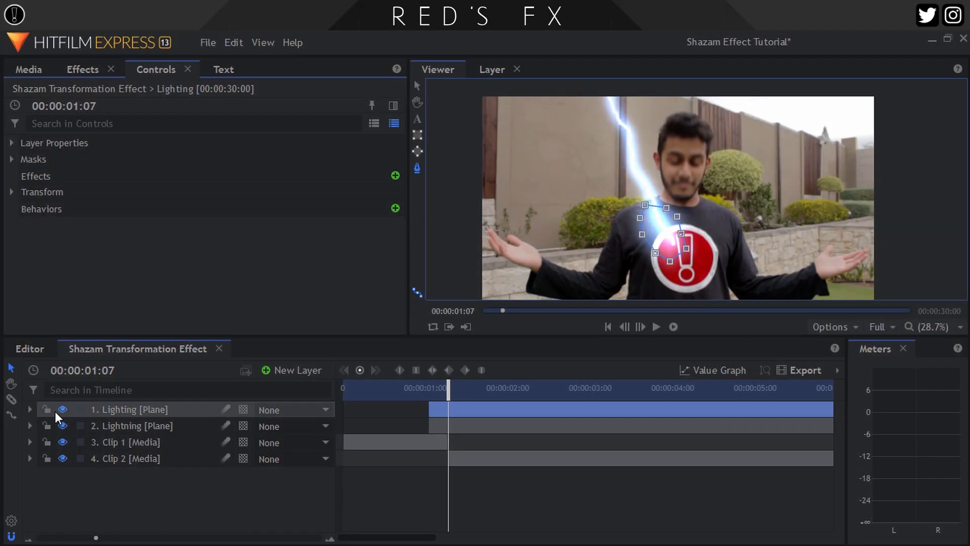
Step: Hide the Lighting and Lightning planes and select the Clip 2 layer
{"action": "left_click", "coordinate": [63, 409]}
{"action": "left_click", "coordinate": [62, 426]}
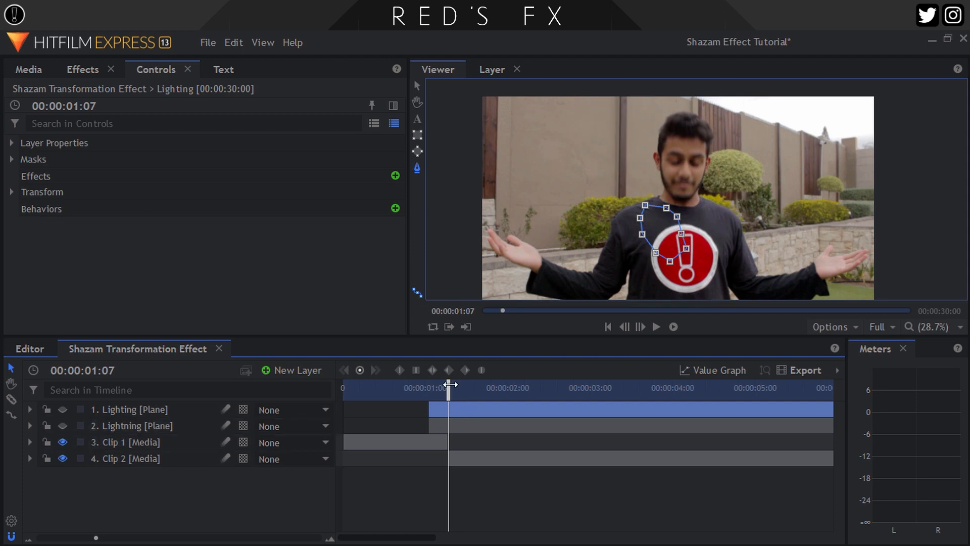
{"action": "left_click", "coordinate": [143, 458]}
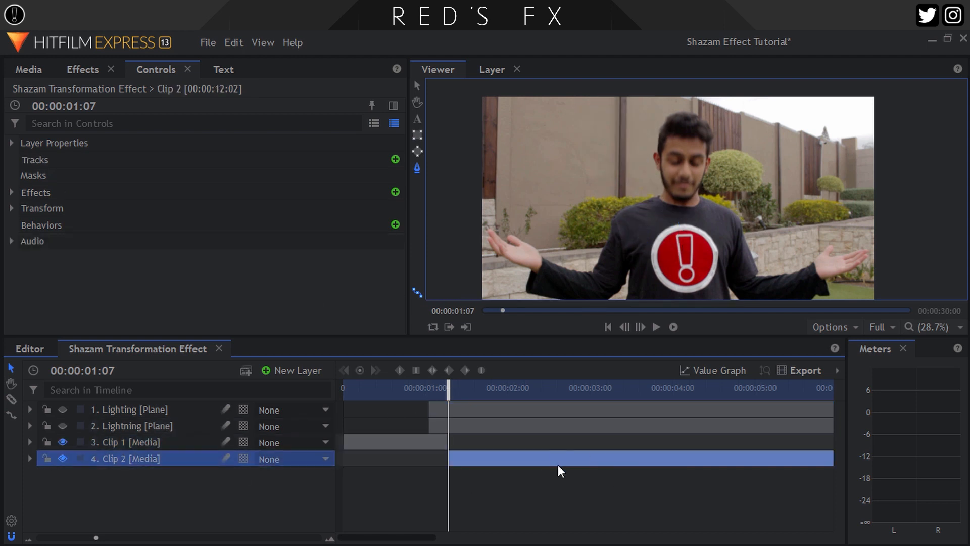
Step: Add footagecrate-sand-shockwave-front-2.mov as the uppermost layer and align its start with 00:00:01:07
{"action": "left_click", "coordinate": [12, 65]}
{"action": "scroll", "coordinate": [302, 288], "scroll_direction": "down", "scroll_amount": 4}
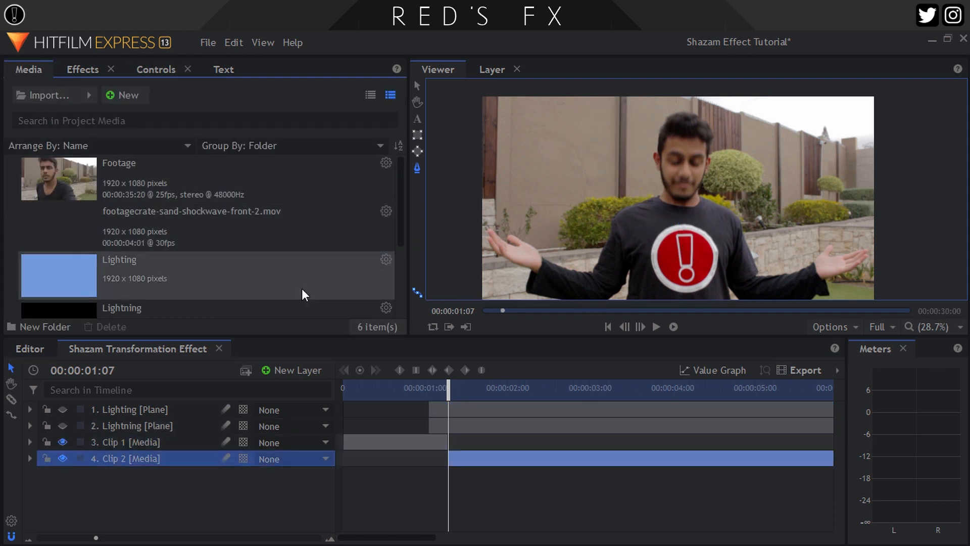
{"action": "scroll", "coordinate": [134, 265], "scroll_direction": "up", "scroll_amount": 4}
{"action": "left_click_drag", "start_coordinate": [140, 235], "coordinate": [217, 406]}
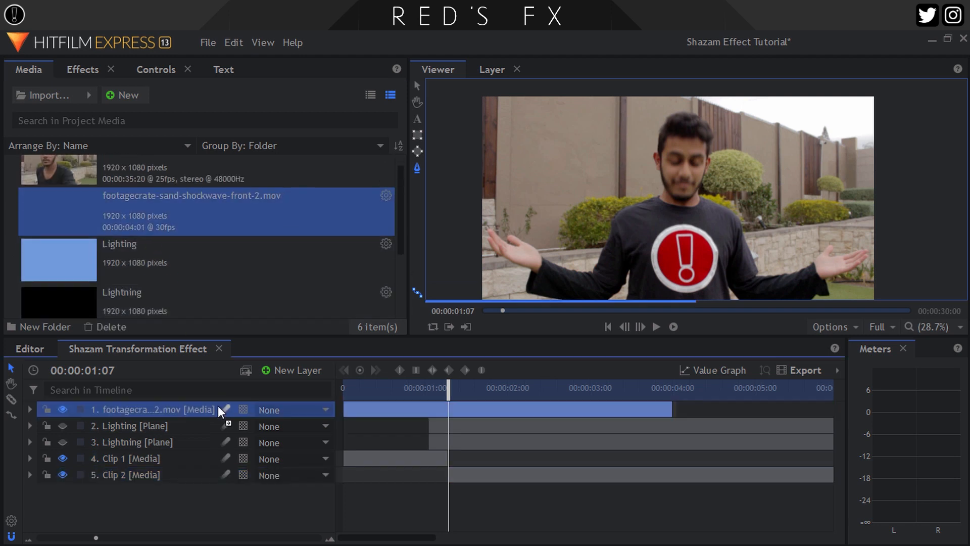
{"action": "left_click_drag", "start_coordinate": [363, 405], "coordinate": [469, 408]}
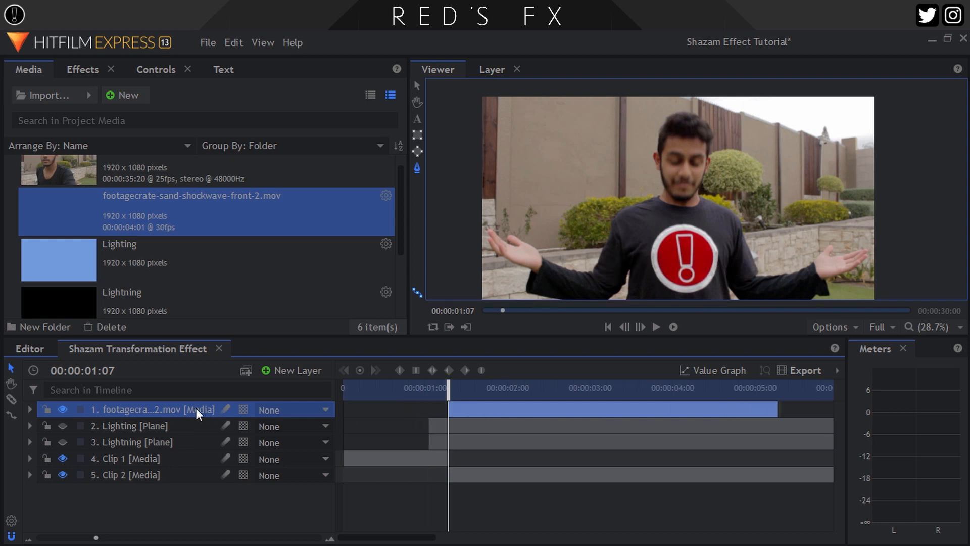
Step: Set the speed of the shockwave layer to 150%
{"action": "right_click", "coordinate": [162, 407]}
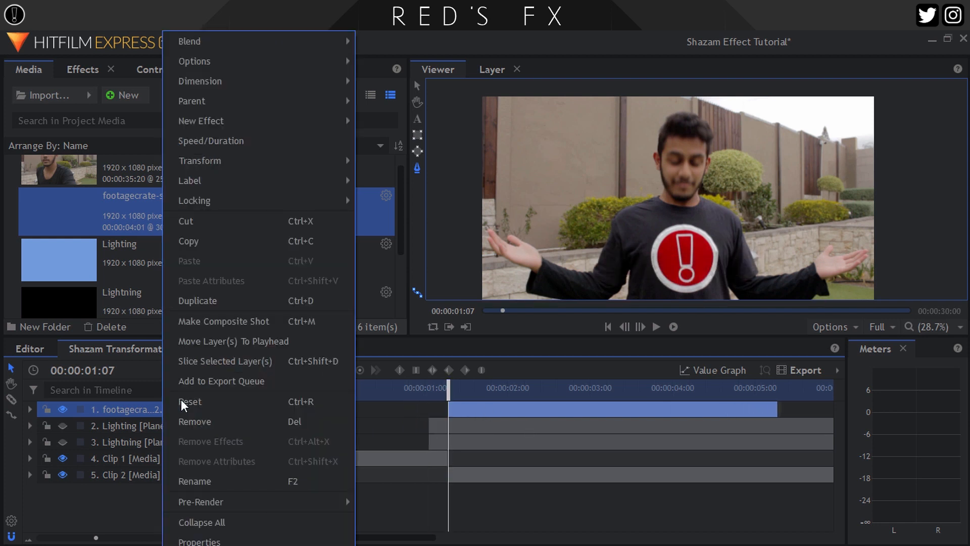
{"action": "left_click", "coordinate": [324, 139]}
{"action": "type", "text": "150"}
{"action": "left_click", "coordinate": [564, 323]}
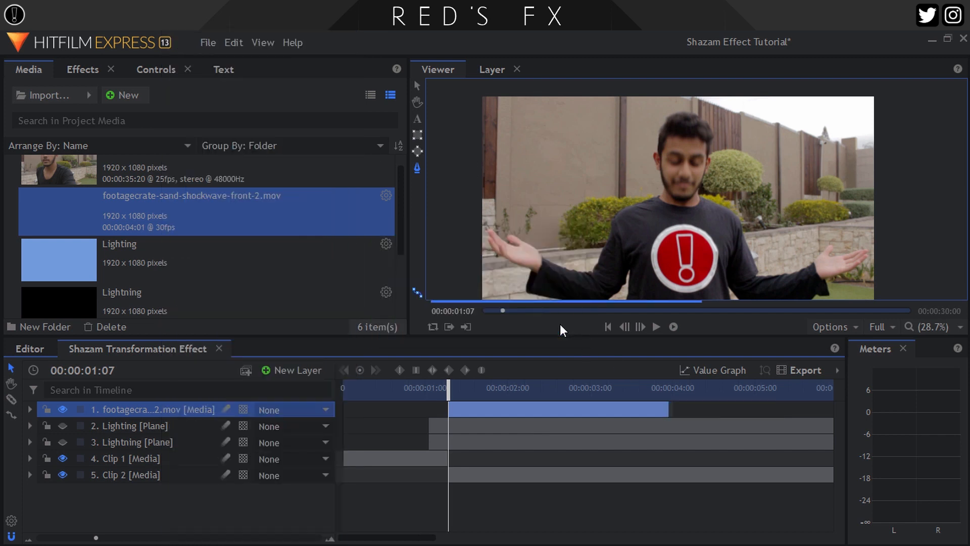
Step: Trim the shockwave layer's start to 00:00:01:12, where the dust is visible, and move the trimmed layer back to start at 00:00:01:07
{"action": "left_click", "coordinate": [640, 328]}
{"action": "left_click", "coordinate": [640, 327]}
{"action": "left_click", "coordinate": [641, 328]}
{"action": "left_click", "coordinate": [641, 328]}
{"action": "left_click", "coordinate": [641, 327]}
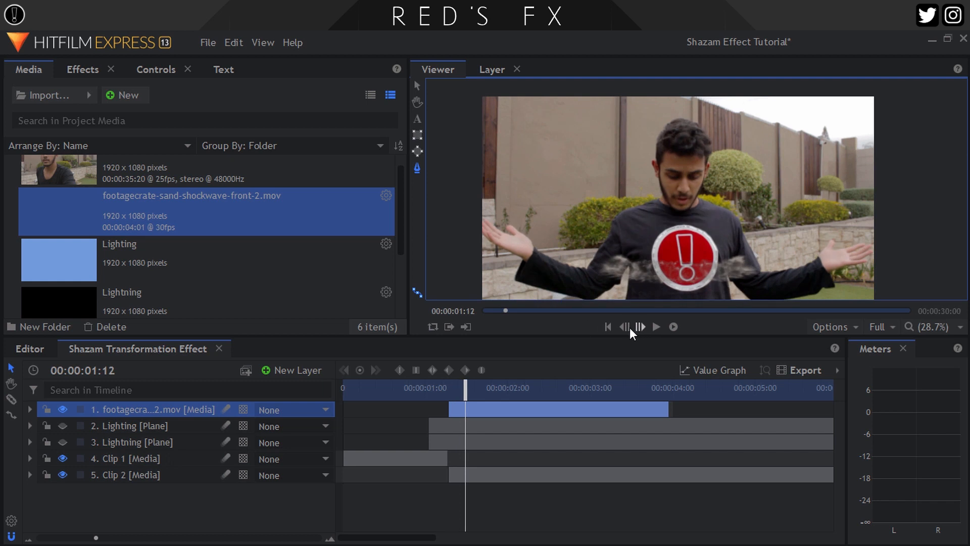
{"action": "left_click_drag", "start_coordinate": [445, 411], "coordinate": [483, 411]}
{"action": "left_click", "coordinate": [428, 386]}
{"action": "left_click_drag", "start_coordinate": [429, 386], "coordinate": [448, 386]}
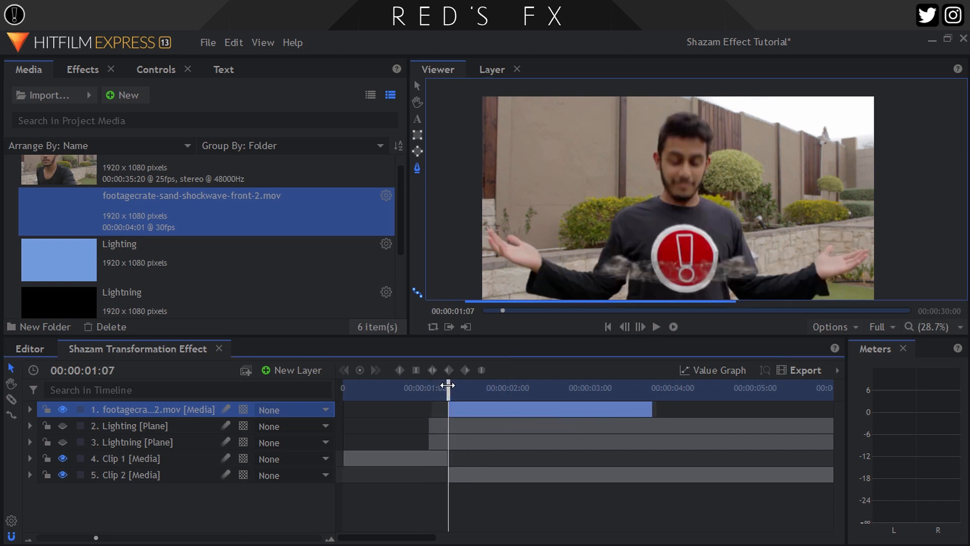
Step: Scale the shockwave layer to 297% and raise it to a vertical position of 594
{"action": "left_click", "coordinate": [69, 69]}
{"action": "left_click", "coordinate": [157, 69]}
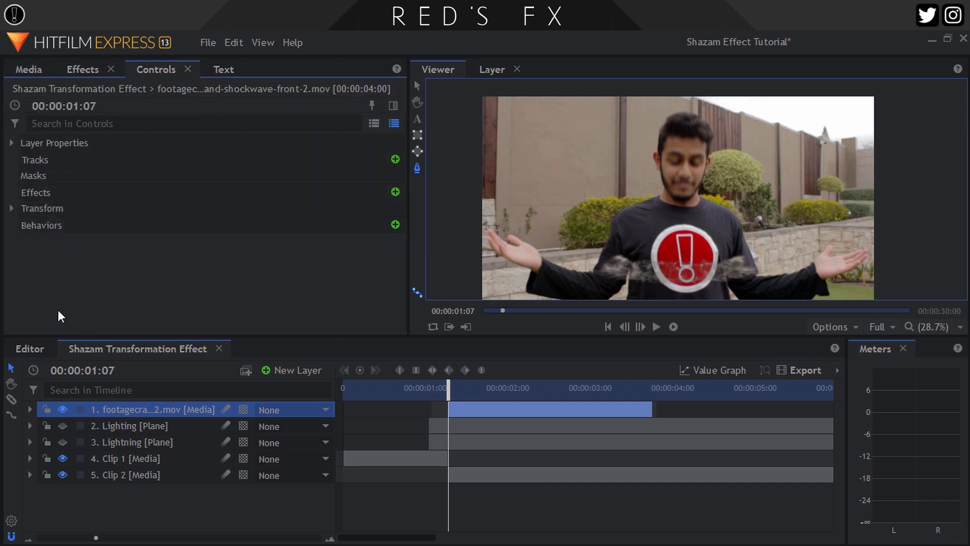
{"action": "left_click", "coordinate": [12, 208]}
{"action": "left_click_drag", "start_coordinate": [335, 274], "coordinate": [550, 258]}
{"action": "left_click", "coordinate": [417, 86]}
{"action": "left_click_drag", "start_coordinate": [338, 275], "coordinate": [513, 258]}
Step: Find the Tint effect and apply it to the shockwave layer
{"action": "left_click", "coordinate": [82, 70]}
{"action": "double_click", "coordinate": [67, 98]}
{"action": "key", "text": "BackSpace"}
{"action": "type", "text": "tint"}
{"action": "left_click_drag", "start_coordinate": [62, 151], "coordinate": [147, 404]}
Step: Set the Tint effect's Amount to Tint to 100% on the shockwave layer
{"action": "left_click", "coordinate": [156, 69]}
{"action": "left_click", "coordinate": [25, 208]}
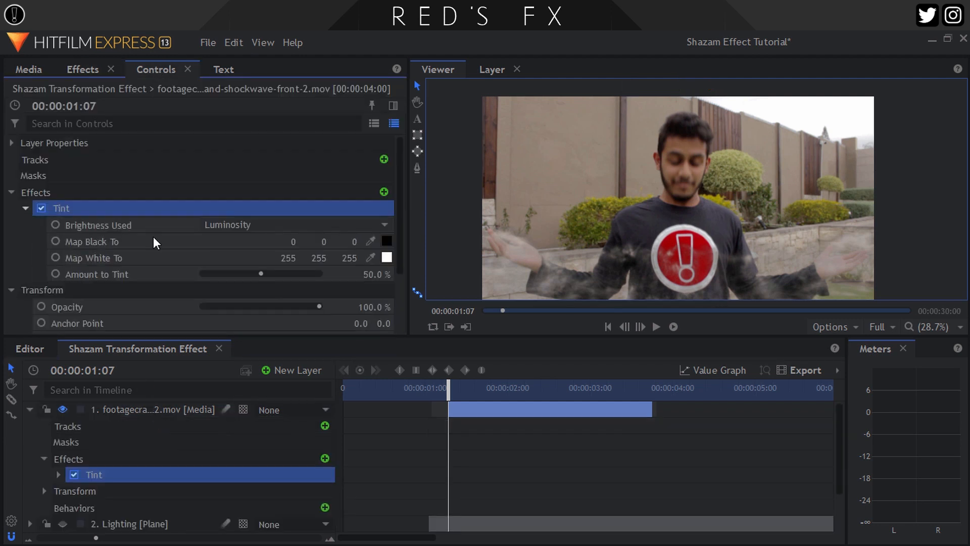
{"action": "left_click", "coordinate": [112, 274]}
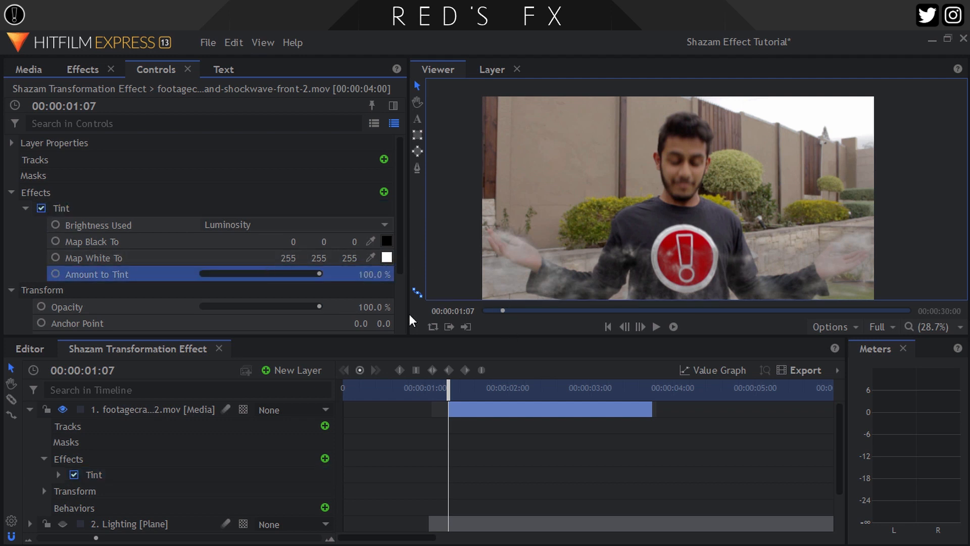
{"action": "left_click", "coordinate": [25, 209]}
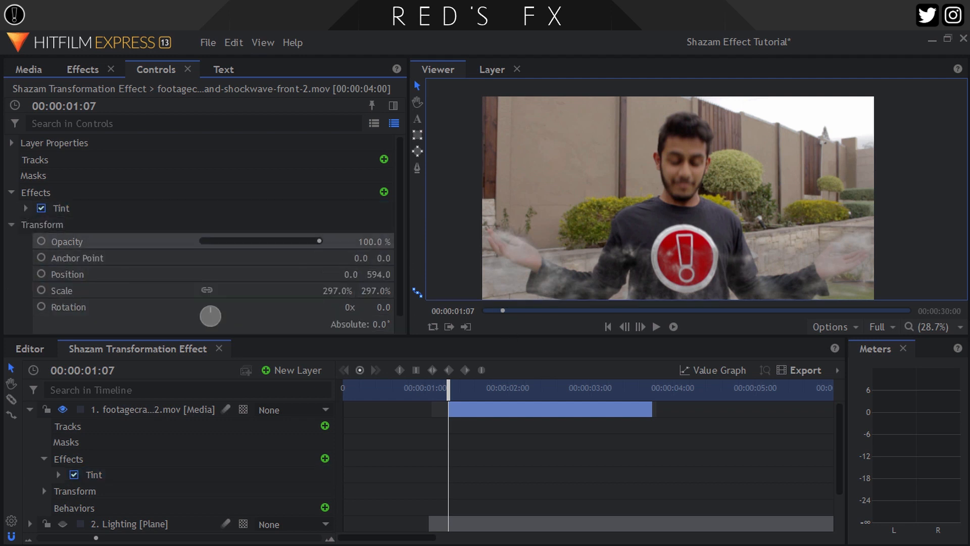
Step: Set the shockwave layer's Opacity to 85% and play back the transformation
{"action": "left_click_drag", "start_coordinate": [320, 241], "coordinate": [302, 241]}
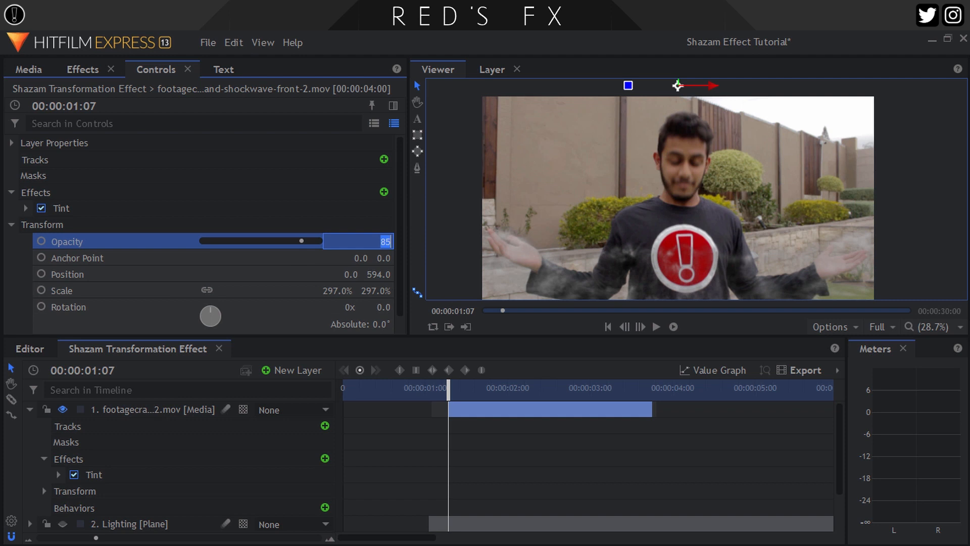
{"action": "left_click", "coordinate": [385, 397]}
{"action": "key", "text": "space"}
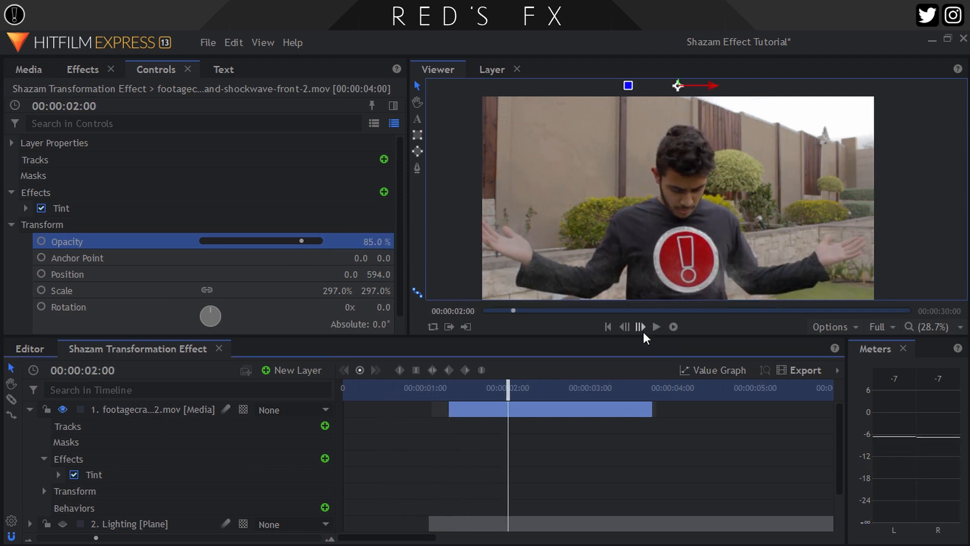
{"action": "key", "text": "space"}
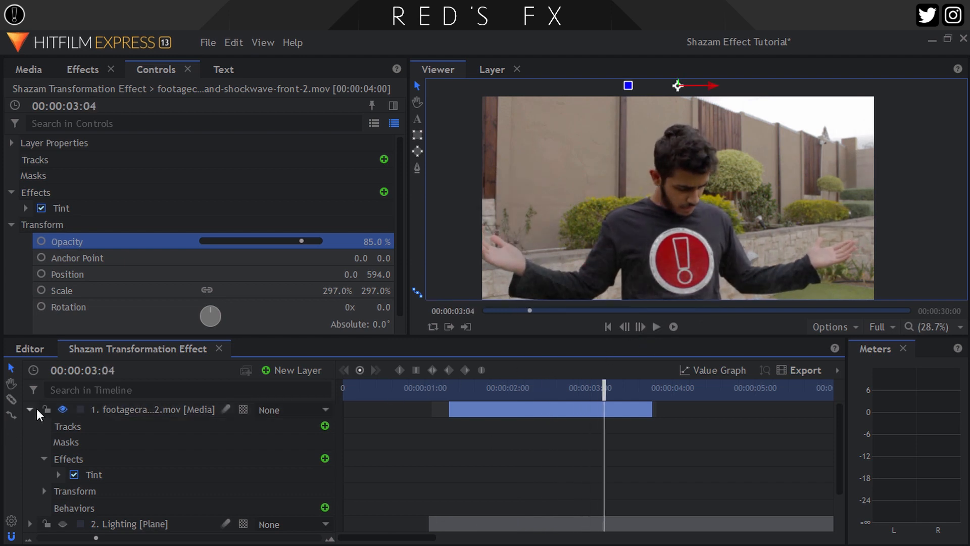
Step: Show the Lighting and Lightning planes again, preview the combined effect and lower the shockwave layer's Opacity slightly
{"action": "left_click", "coordinate": [30, 408]}
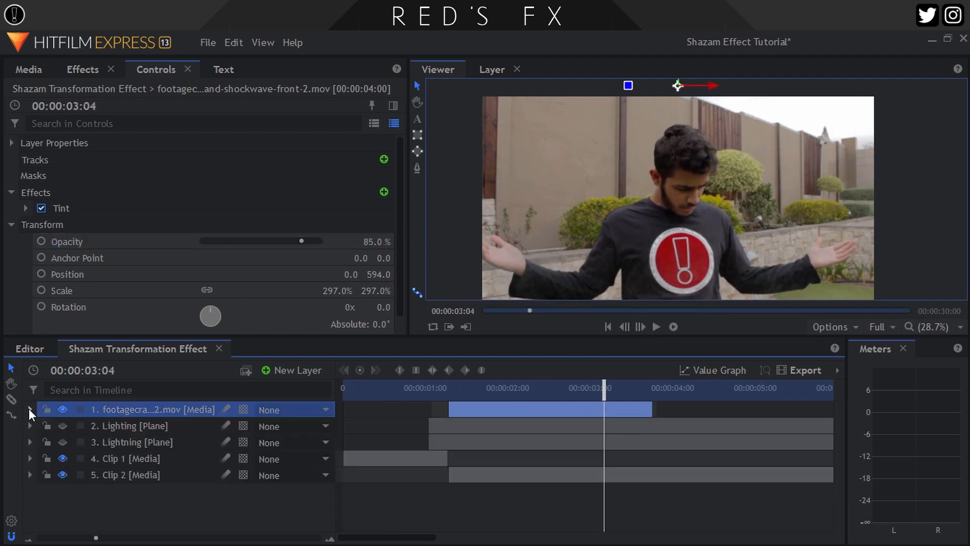
{"action": "left_click", "coordinate": [419, 396]}
{"action": "key", "text": "space"}
{"action": "left_click_drag", "start_coordinate": [443, 388], "coordinate": [491, 389]}
{"action": "key", "text": "Return"}
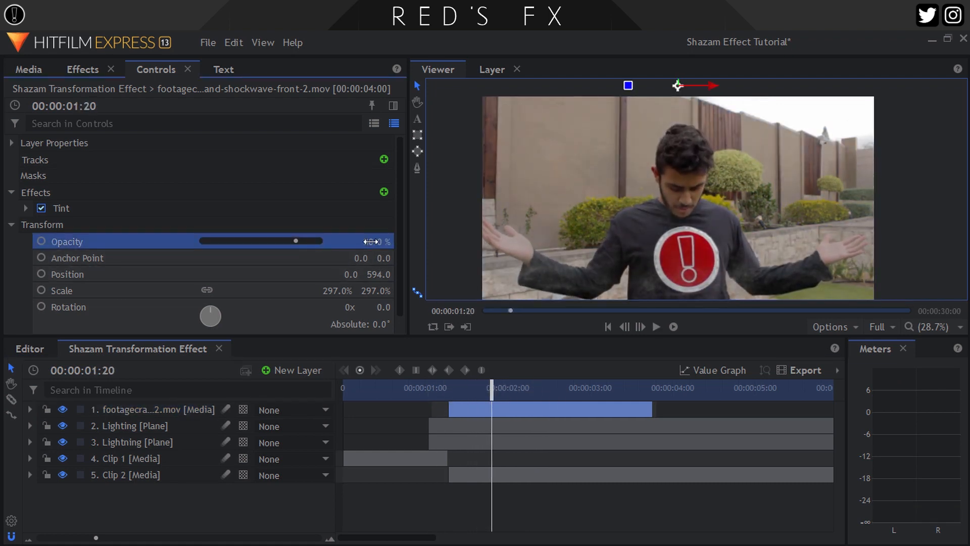
{"action": "left_click", "coordinate": [12, 225]}
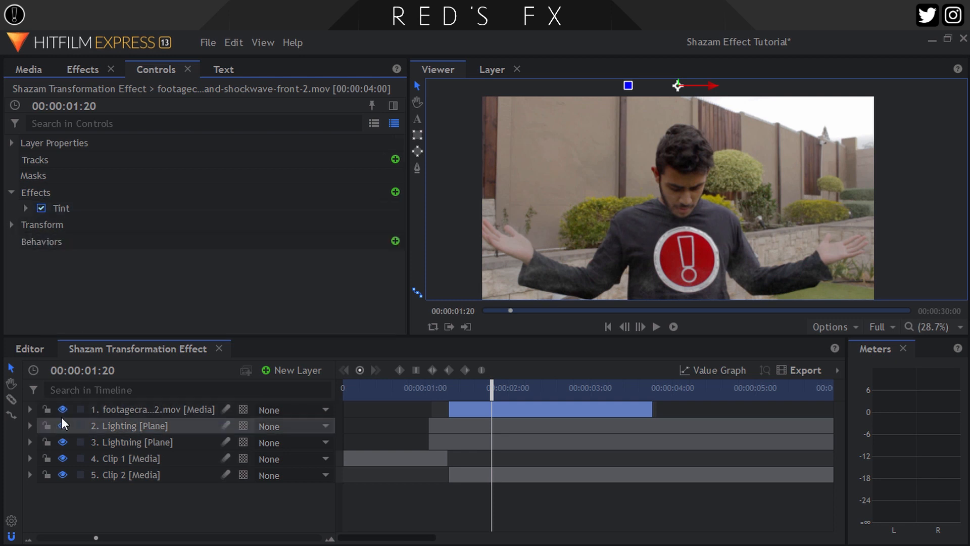
Step: Select Puffy_Smoke_01.mov in the project media and review the shockwave effect along the timeline
{"action": "left_click", "coordinate": [31, 68]}
{"action": "scroll", "coordinate": [93, 258], "scroll_direction": "down", "scroll_amount": 2}
{"action": "left_click", "coordinate": [92, 253]}
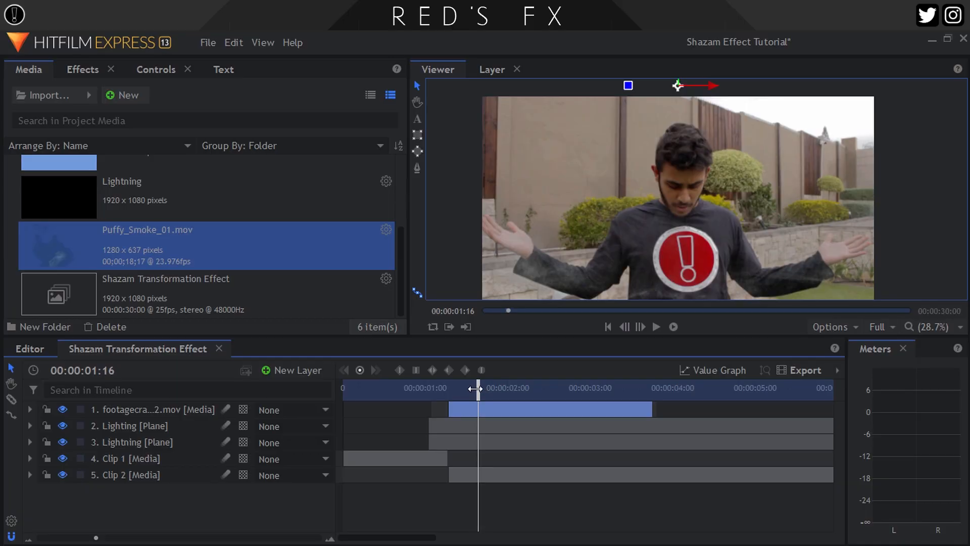
{"action": "left_click", "coordinate": [438, 386]}
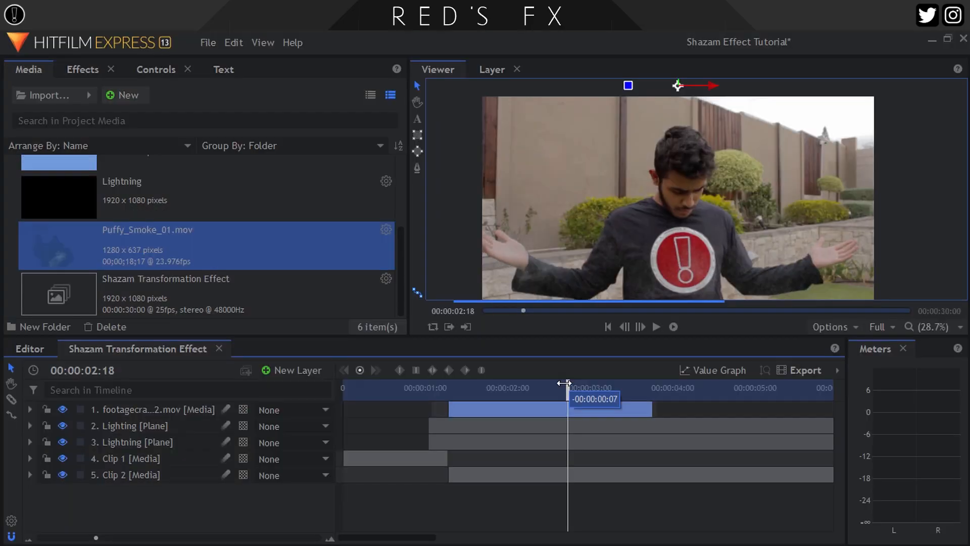
{"action": "left_click_drag", "start_coordinate": [564, 383], "coordinate": [455, 383]}
Step: Move the shockwave layer below the Lighting plane and play back the transformation
{"action": "left_click_drag", "start_coordinate": [137, 410], "coordinate": [144, 435]}
{"action": "left_click", "coordinate": [426, 420]}
{"action": "left_click", "coordinate": [473, 387]}
{"action": "mouse_move", "coordinate": [473, 387]}
{"action": "left_mouse_down"}
{"action": "mouse_move", "coordinate": [515, 394]}
{"action": "mouse_move", "coordinate": [482, 396]}
{"action": "left_mouse_up"}
{"action": "left_click", "coordinate": [431, 389]}
{"action": "key", "text": "space"}
{"action": "left_click", "coordinate": [431, 389]}
{"action": "left_click_drag", "start_coordinate": [431, 388], "coordinate": [475, 385]}
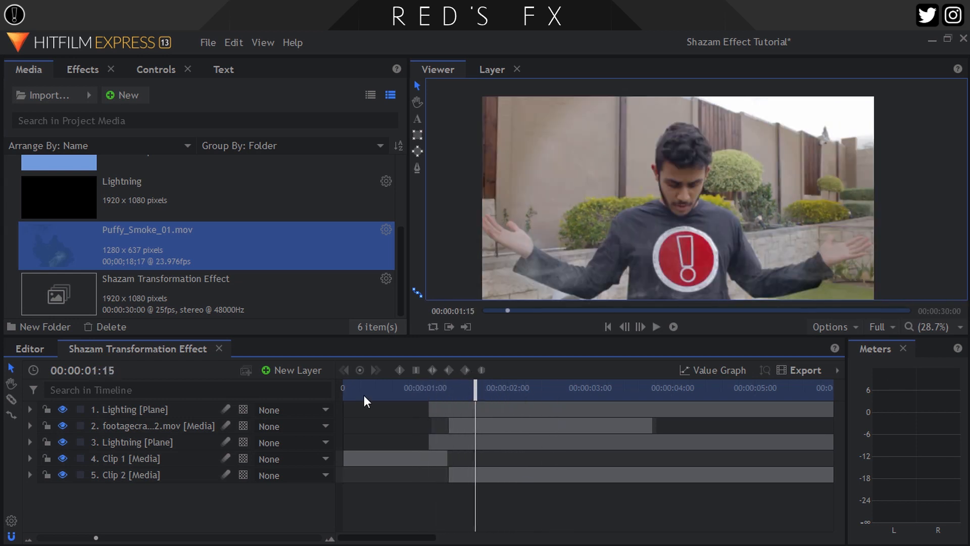
Step: Hide the Lighting plane, the shockwave layer and the Lightning plane
{"action": "left_click_drag", "start_coordinate": [63, 408], "coordinate": [62, 445]}
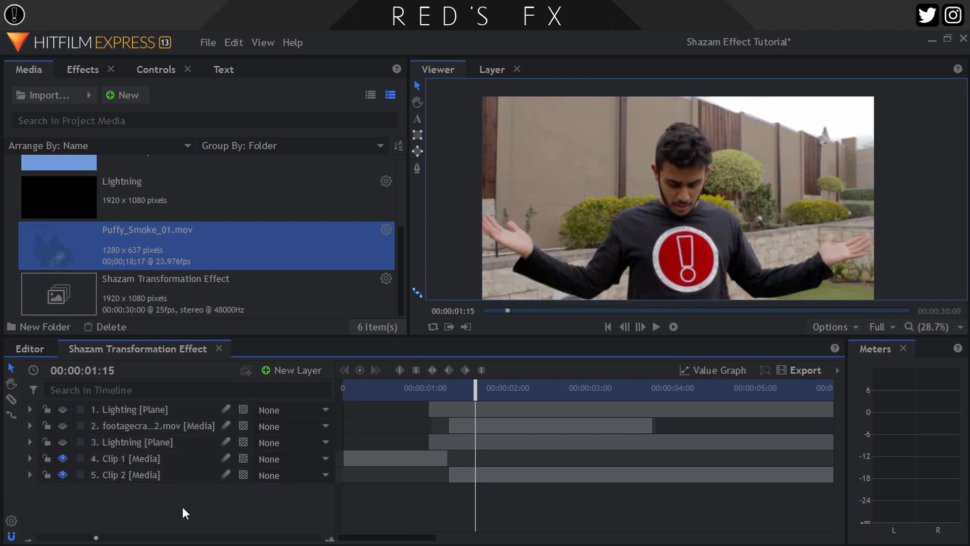
{"action": "left_click", "coordinate": [286, 371]}
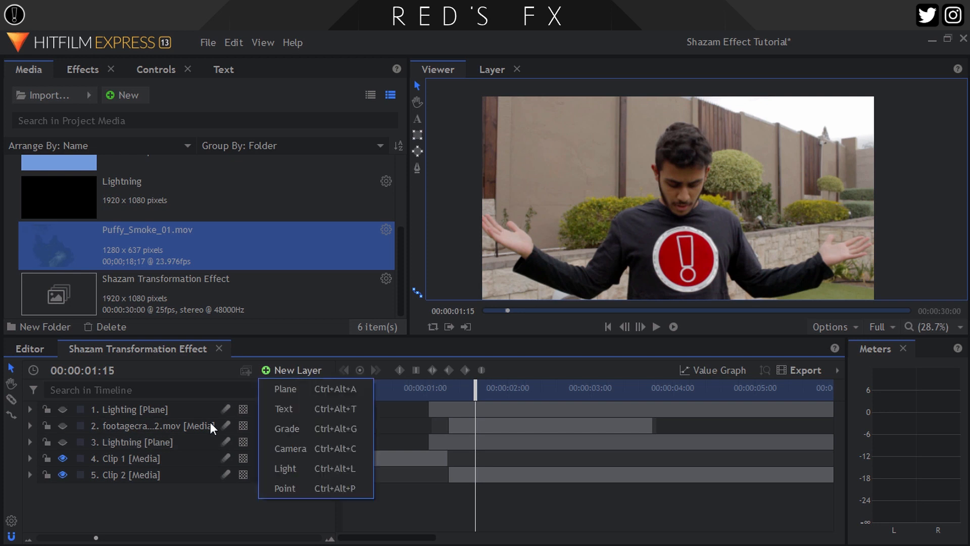
{"action": "left_click", "coordinate": [193, 493]}
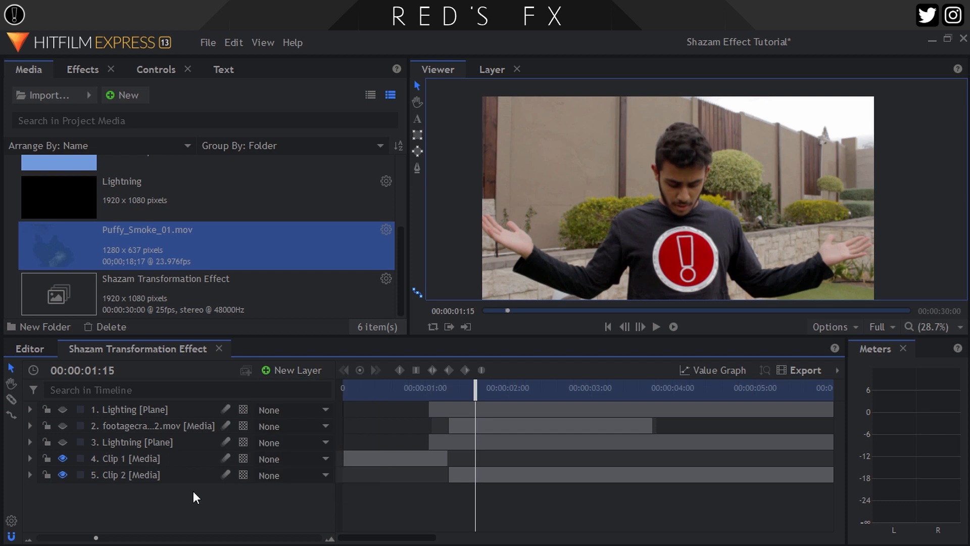
Step: Add a grade layer directly above Clip 1 and trim its start to the beginning of Clip 2
{"action": "left_click", "coordinate": [278, 370]}
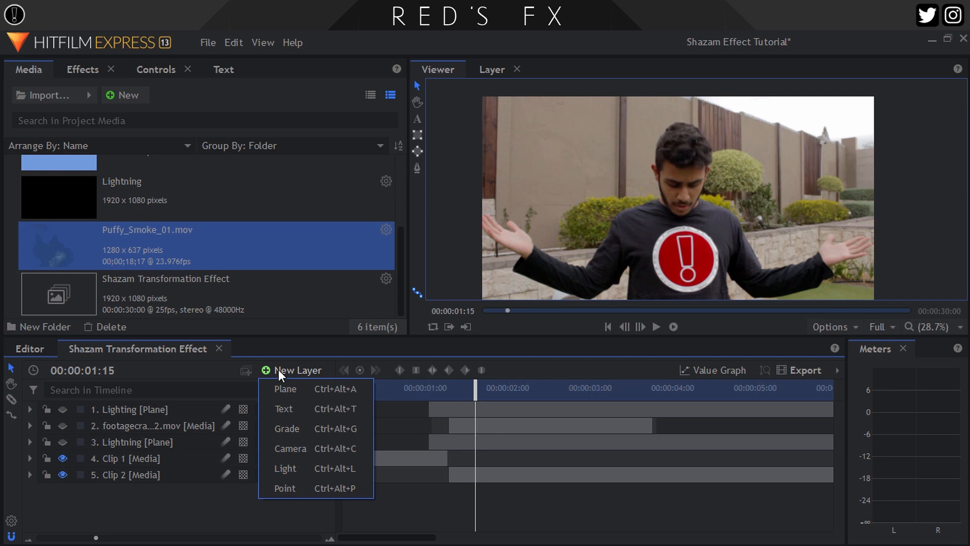
{"action": "left_click", "coordinate": [289, 429]}
{"action": "left_click_drag", "start_coordinate": [155, 405], "coordinate": [156, 462]}
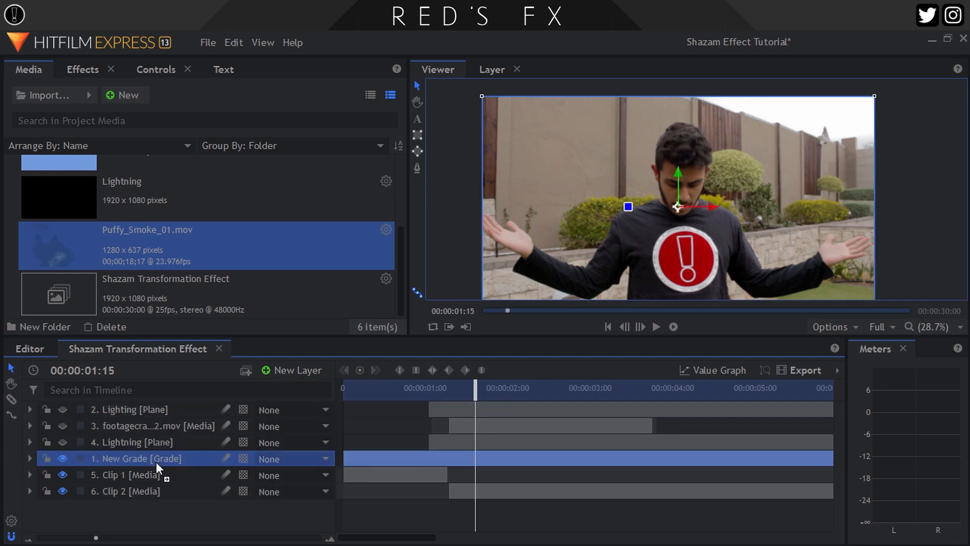
{"action": "left_click_drag", "start_coordinate": [344, 459], "coordinate": [449, 458]}
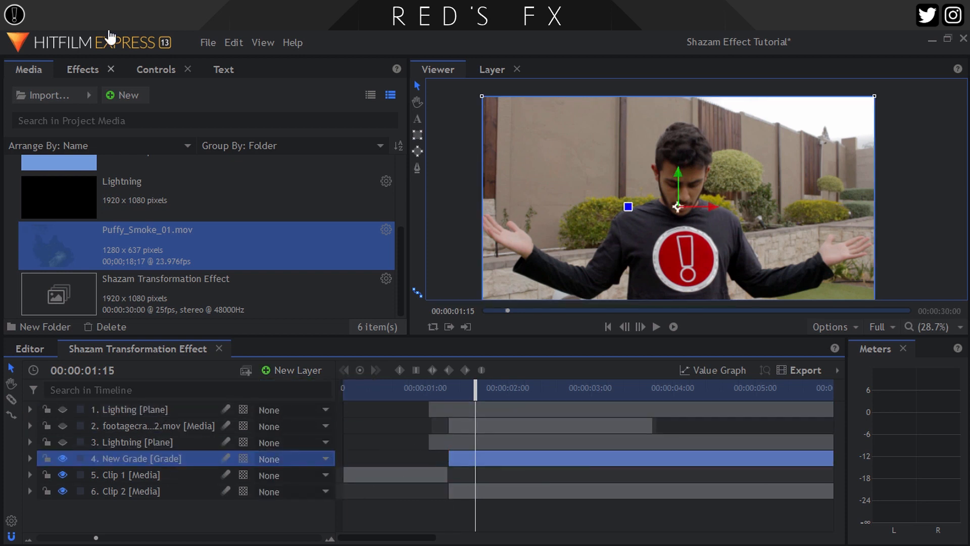
Step: Draw an elliptical mask on the grade layer and fit it around the round emblem on the man's chest
{"action": "left_click", "coordinate": [77, 71]}
{"action": "left_click", "coordinate": [418, 151]}
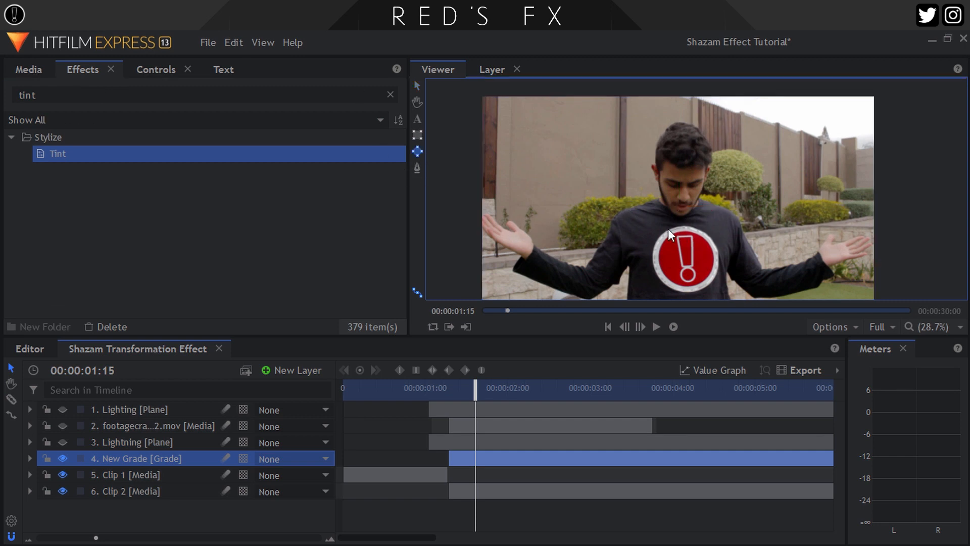
{"action": "mouse_move", "coordinate": [660, 229]}
{"action": "left_mouse_down"}
{"action": "mouse_move", "coordinate": [699, 283]}
{"action": "mouse_move", "coordinate": [736, 295]}
{"action": "mouse_move", "coordinate": [726, 296]}
{"action": "left_mouse_up"}
{"action": "left_click", "coordinate": [417, 86]}
{"action": "left_click_drag", "start_coordinate": [706, 264], "coordinate": [697, 260]}
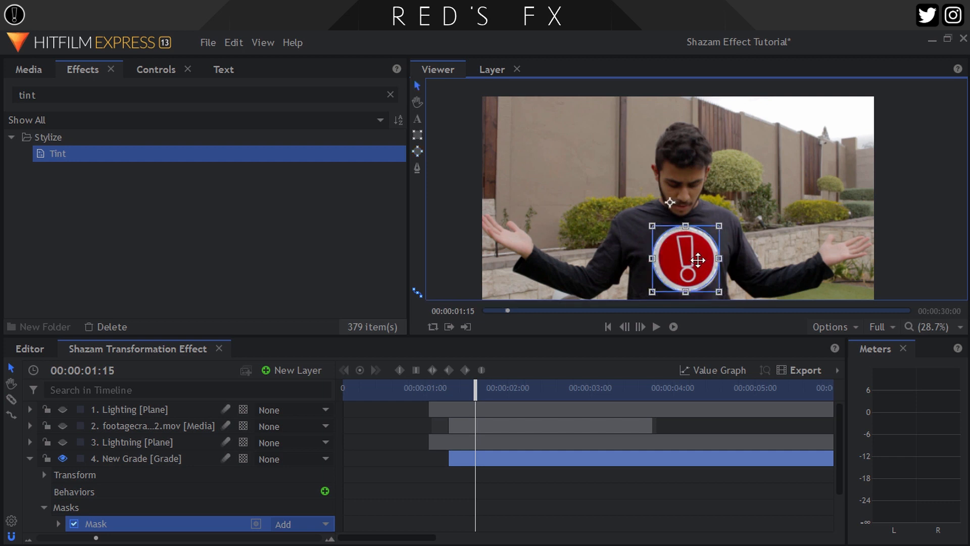
Step: Find the Glow effect under Lights & Flares and apply it to the grade layer
{"action": "left_click", "coordinate": [159, 70]}
{"action": "left_click", "coordinate": [23, 207]}
{"action": "left_click", "coordinate": [83, 70]}
{"action": "double_click", "coordinate": [74, 92]}
{"action": "type", "text": "glow"}
{"action": "left_click_drag", "start_coordinate": [76, 267], "coordinate": [80, 302]}
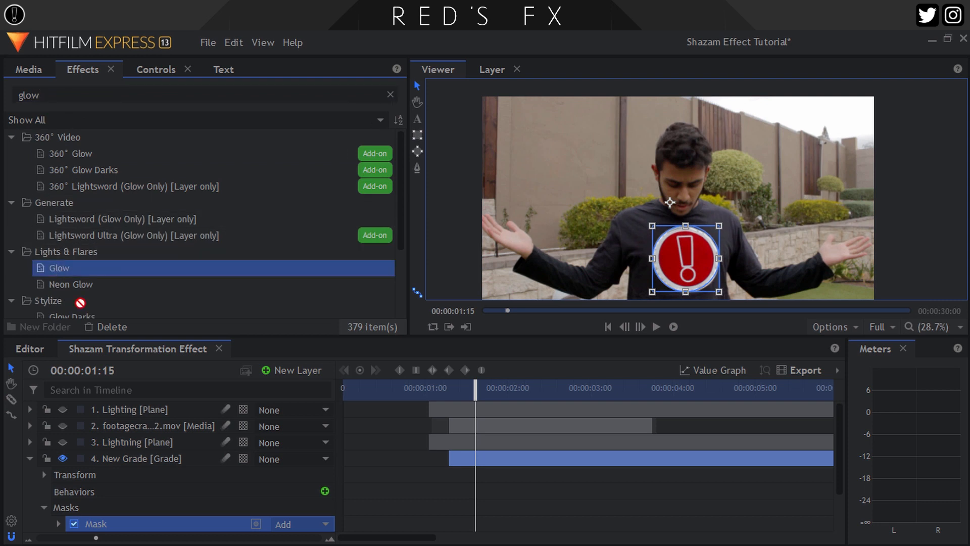
{"action": "left_click_drag", "start_coordinate": [137, 453], "coordinate": [139, 454]}
Step: Set the grade layer's Glow effect to an Intensity of 1.2 and a Radius of 34 px
{"action": "left_click", "coordinate": [156, 69]}
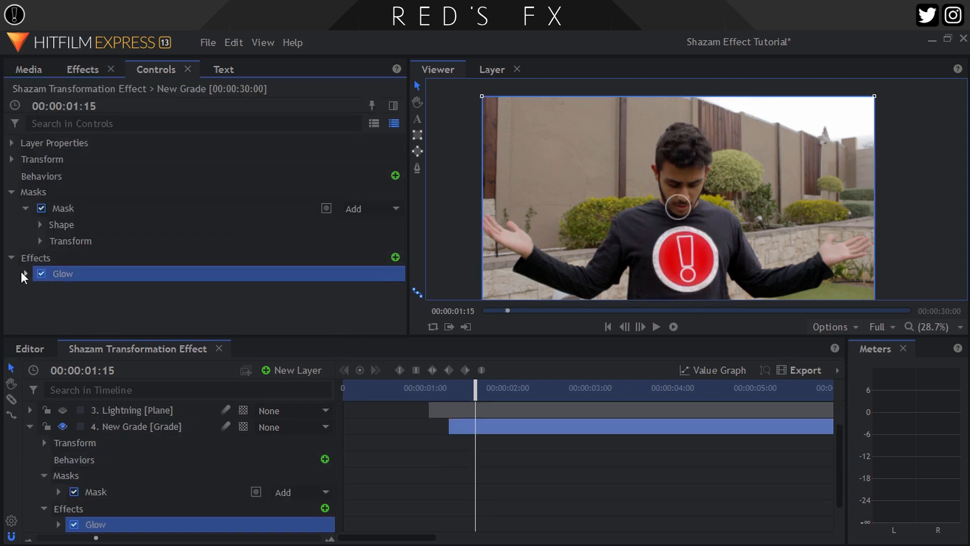
{"action": "left_click", "coordinate": [26, 275]}
{"action": "left_click_drag", "start_coordinate": [372, 245], "coordinate": [361, 276]}
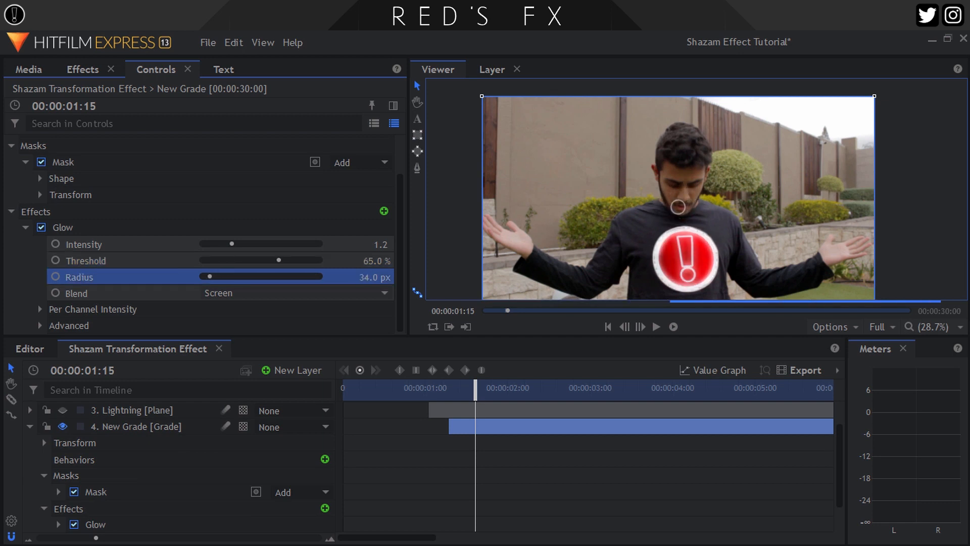
Step: Set the emblem mask's Feather Strength to 30 px
{"action": "left_click", "coordinate": [38, 178]}
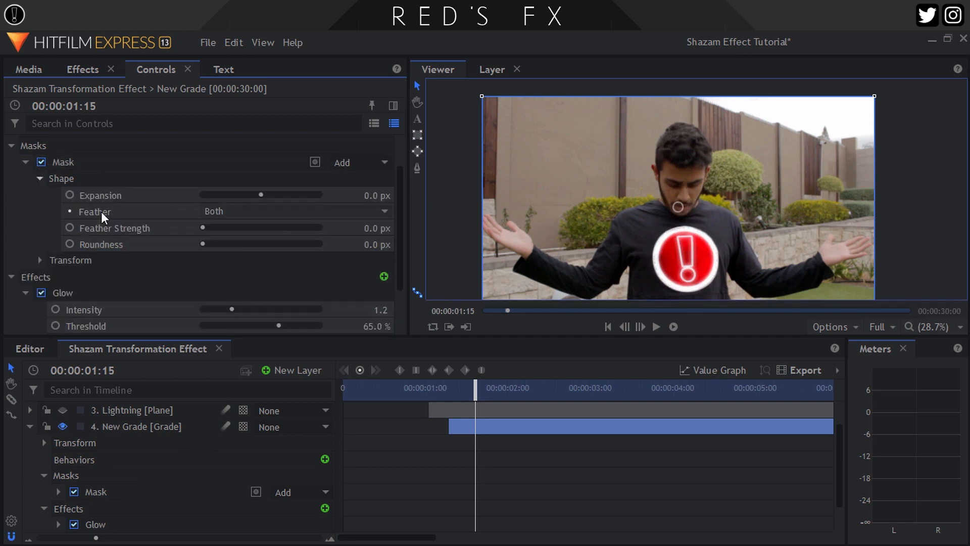
{"action": "type", "text": "30"}
{"action": "key", "text": "Return"}
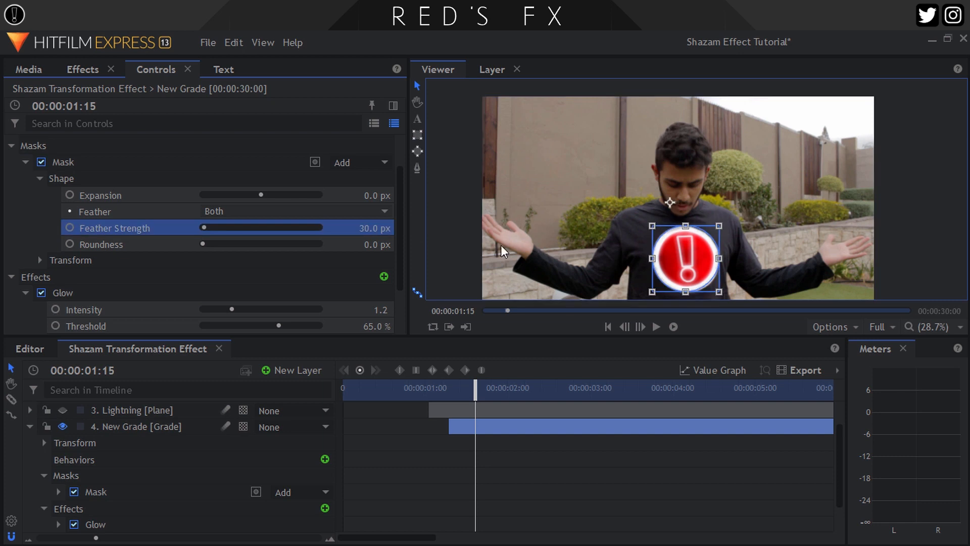
Step: Enable keyframing for the emblem mask's Path and Position at 00:00:01:11
{"action": "mouse_move", "coordinate": [476, 388]}
{"action": "left_mouse_down"}
{"action": "mouse_move", "coordinate": [504, 389]}
{"action": "mouse_move", "coordinate": [462, 393]}
{"action": "left_mouse_up"}
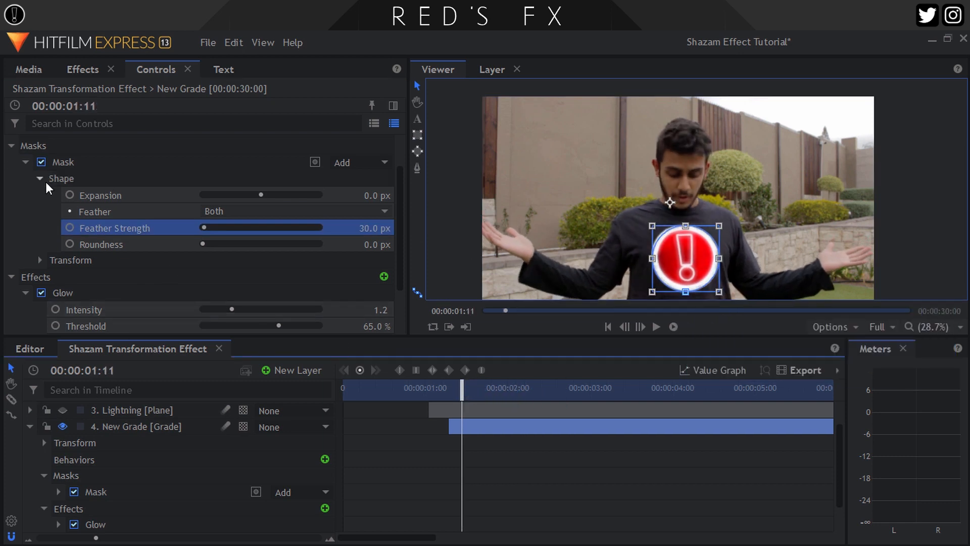
{"action": "left_click", "coordinate": [37, 259]}
{"action": "left_click", "coordinate": [70, 223]}
{"action": "left_click", "coordinate": [69, 272]}
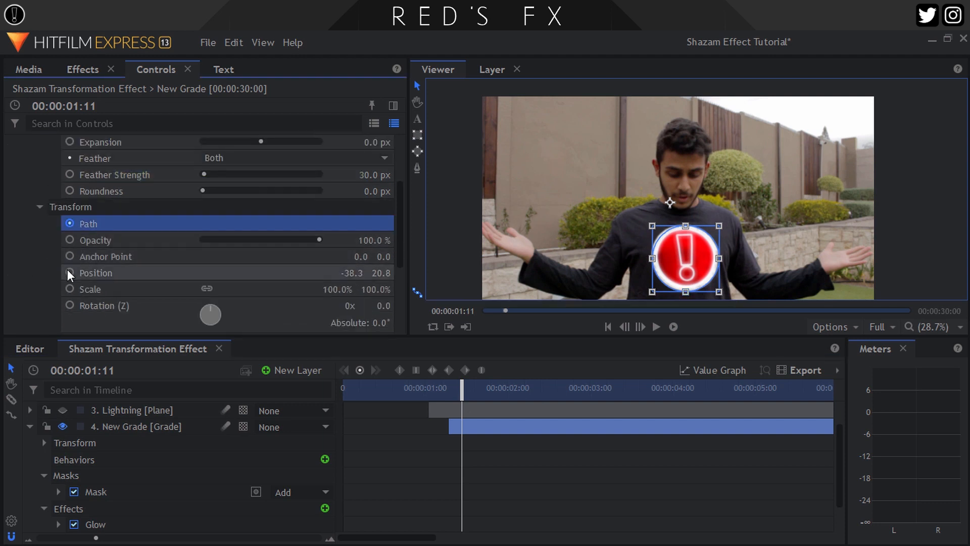
Step: Reposition and resize the mask along the clip through 00:00:02:12 to follow the chest emblem, and play back the tracked glow
{"action": "left_click", "coordinate": [656, 327]}
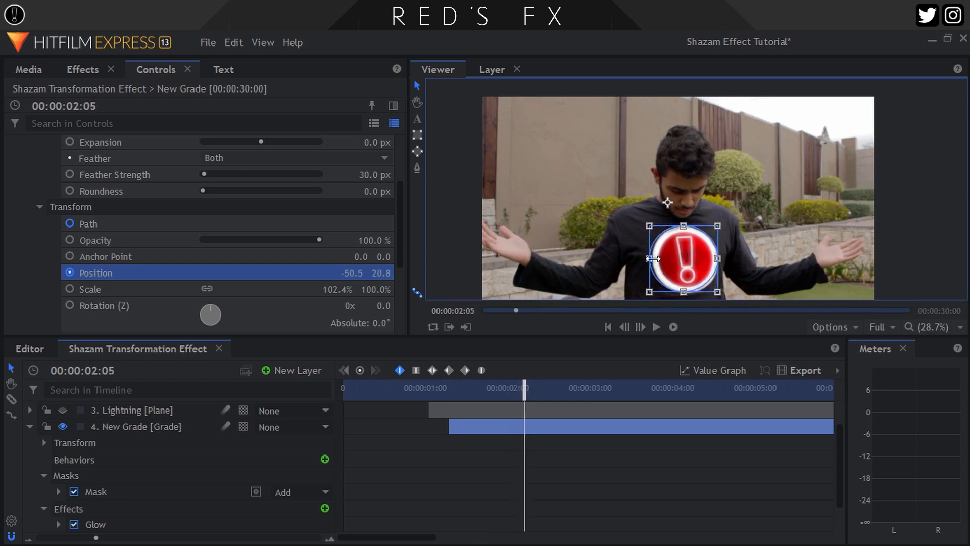
{"action": "left_click", "coordinate": [640, 326]}
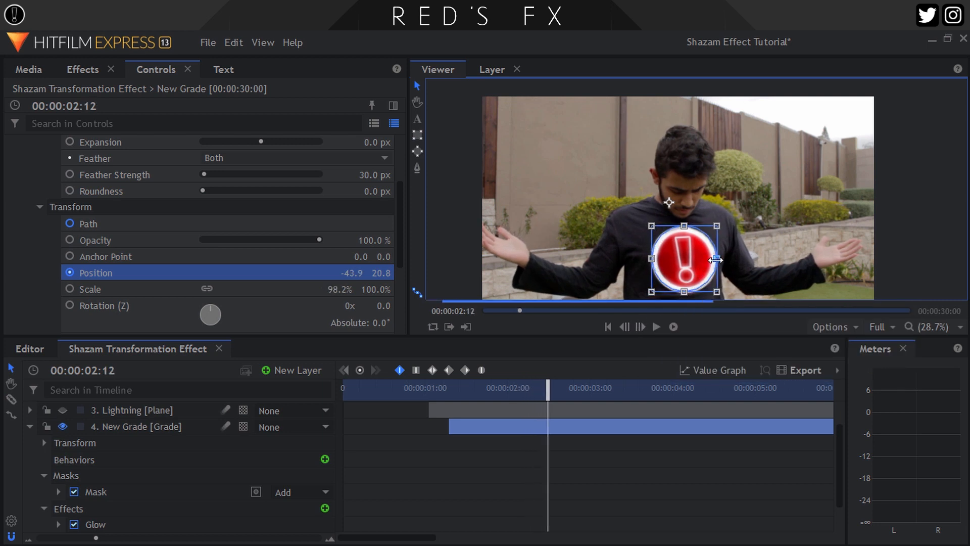
{"action": "left_click_drag", "start_coordinate": [545, 376], "coordinate": [521, 388]}
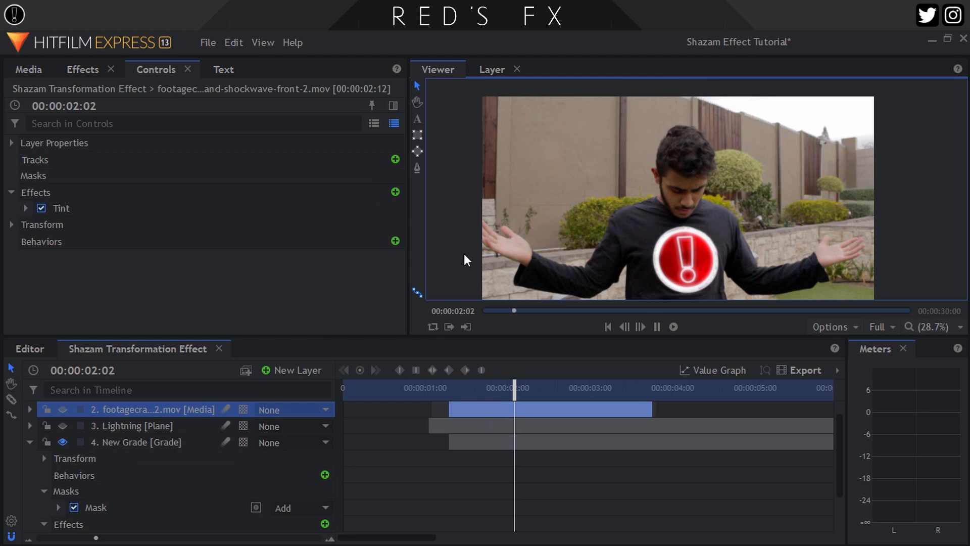
{"action": "key", "text": "space"}
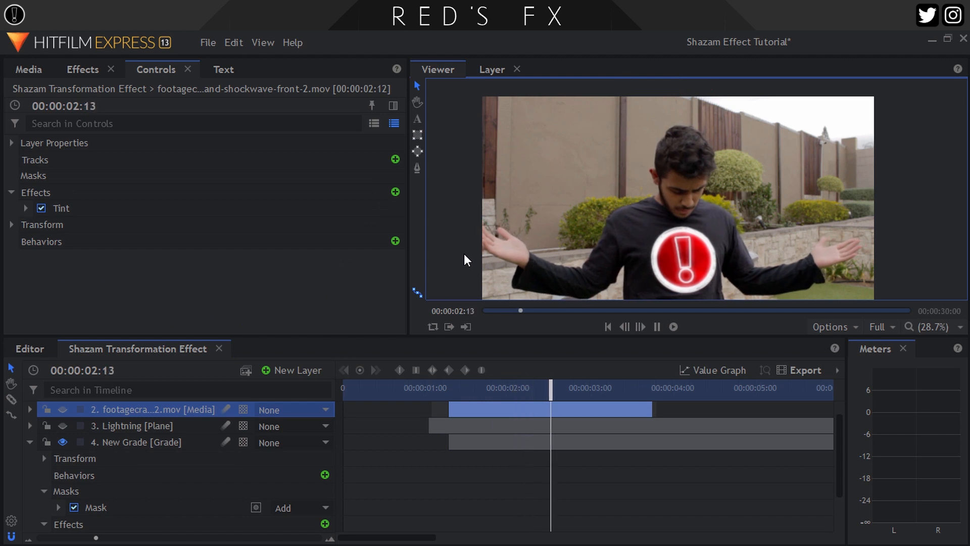